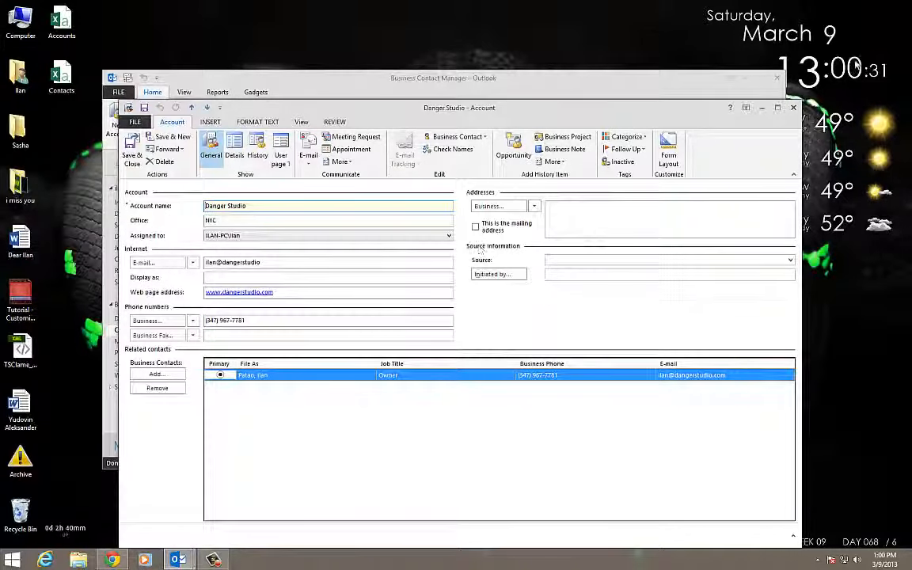
Step: Close the Danger Studio account record, then look at the Customers list and return to the Accounts list
click(793, 107)
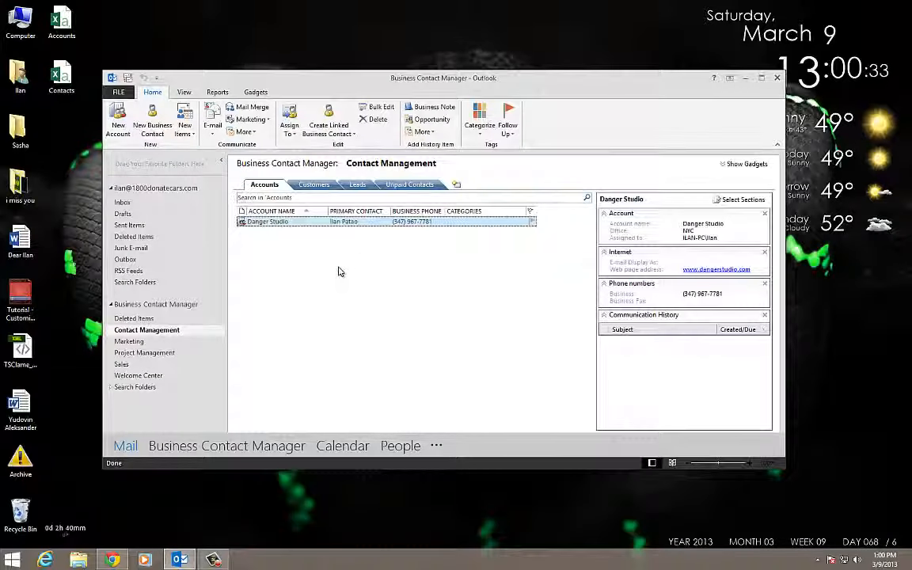
click(311, 185)
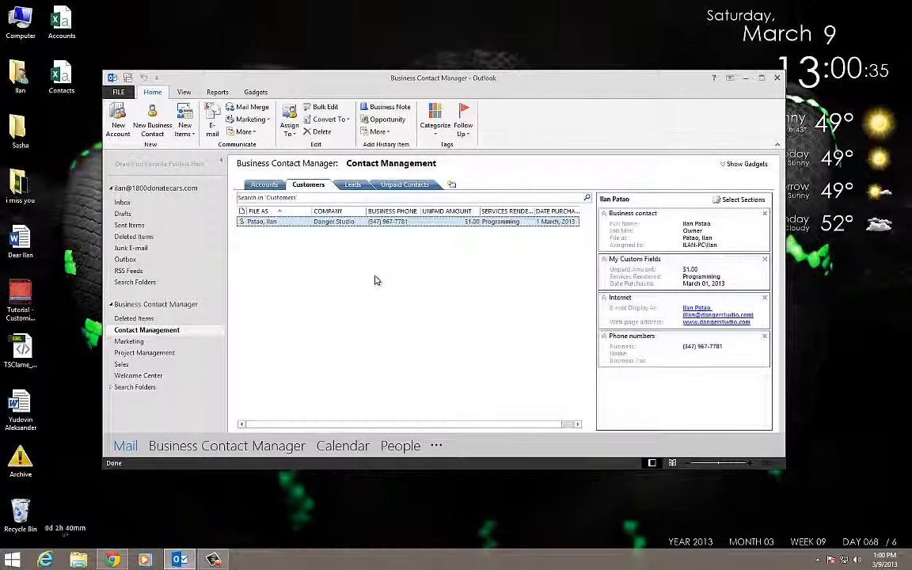
click(266, 184)
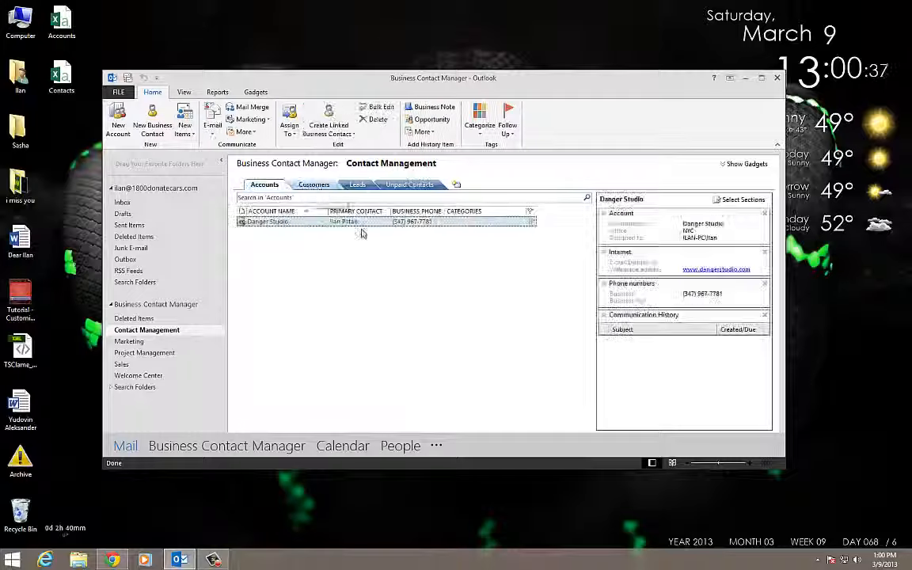
Step: Open the Contacts file from the desktop in Excel and auto-fit the widths of columns A to E
double_click(64, 83)
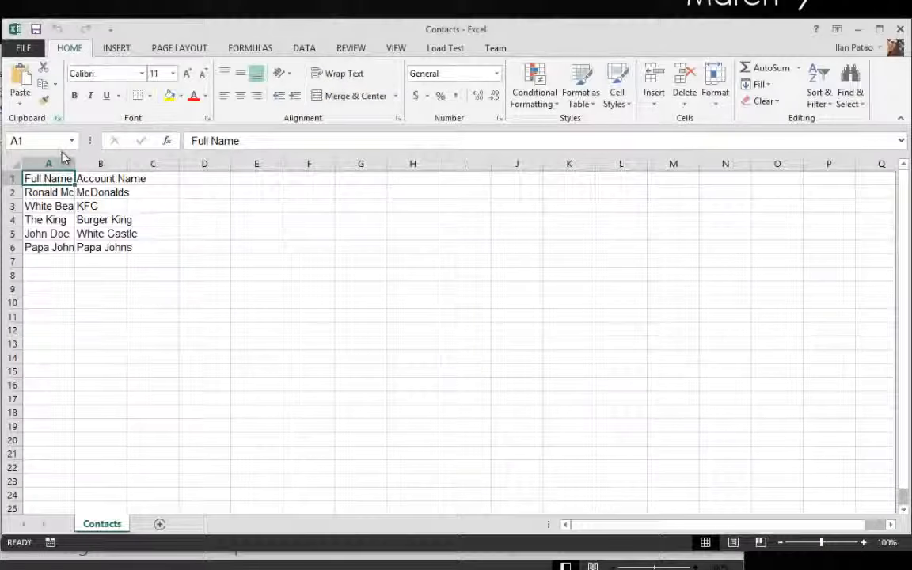
drag(65, 159, 262, 163)
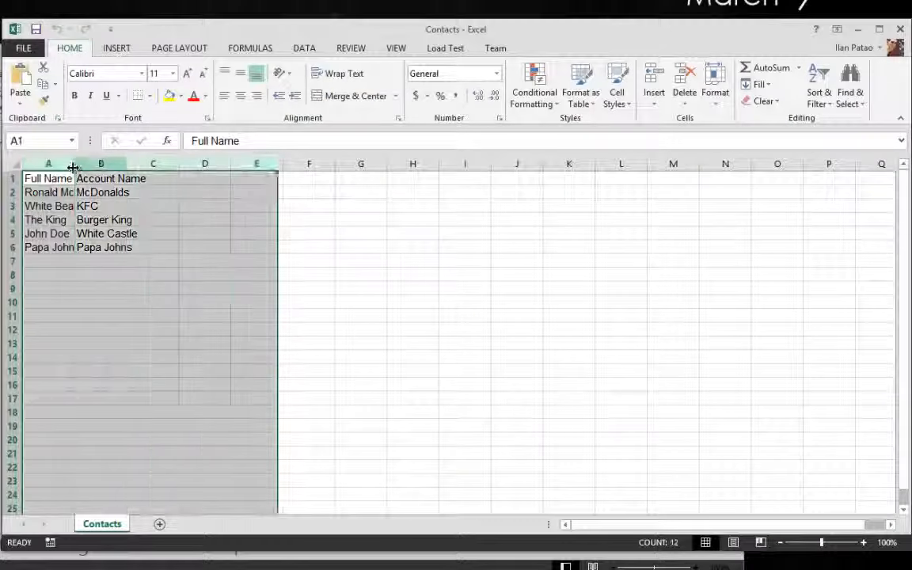
double_click(75, 163)
click(48, 247)
drag(67, 178, 52, 247)
Step: Insert a new column before Account Name and give it the header "Job Title" in B1
right_click(142, 163)
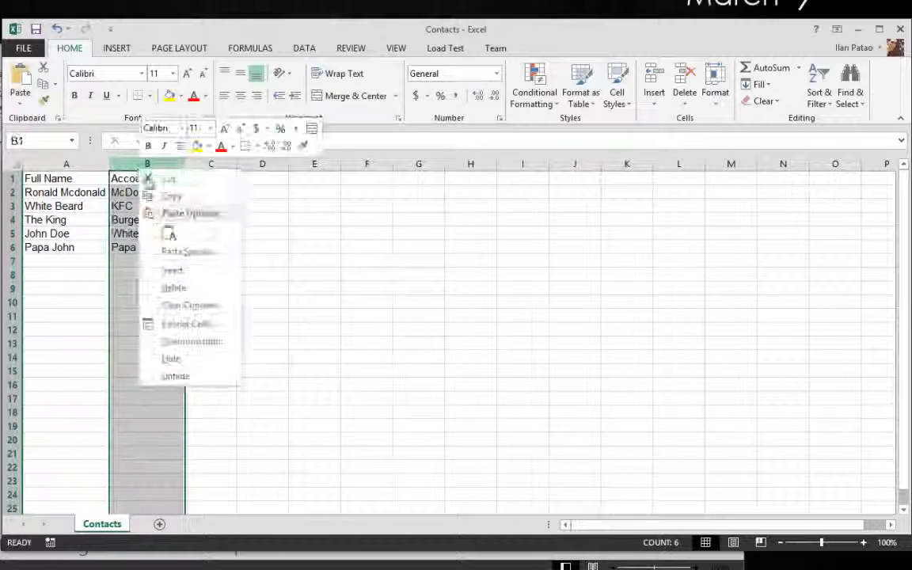
click(163, 269)
click(133, 181)
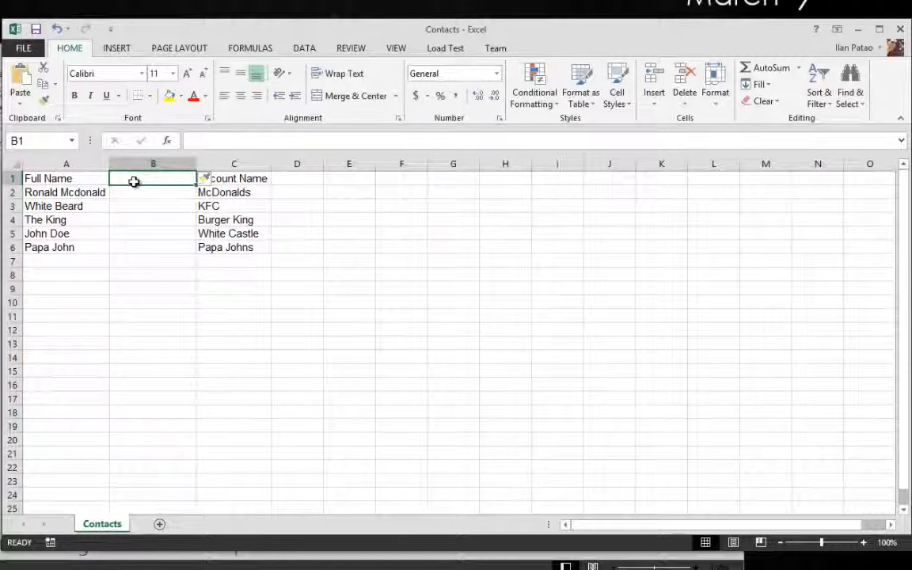
text(Job Title)
key(Return)
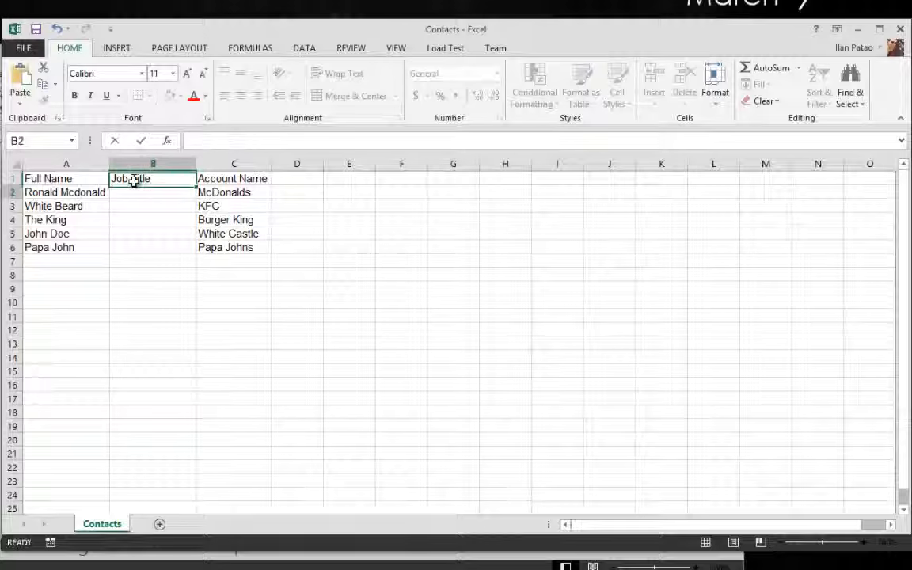
Step: Enter "Owner" as the job title in B2 and fill it down to B6
text(Owner)
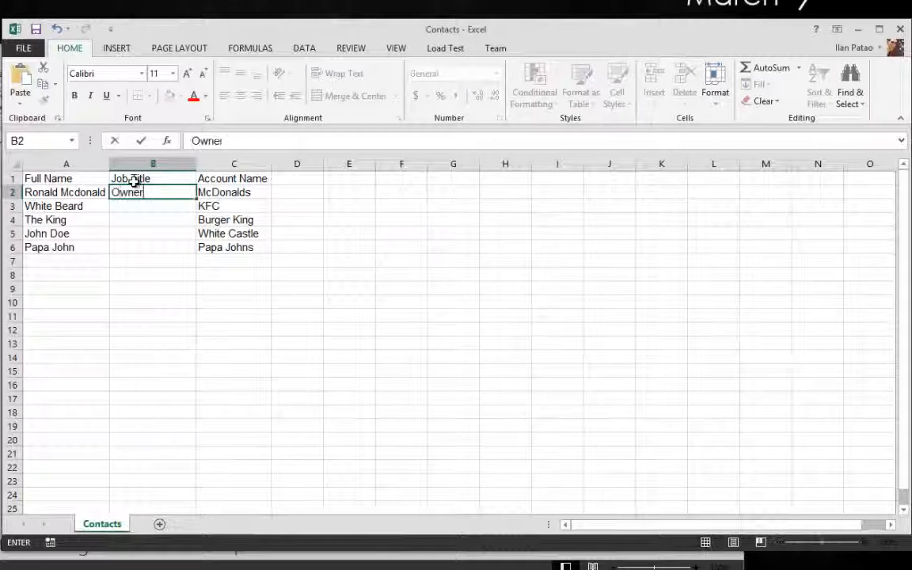
key(Return)
click(174, 195)
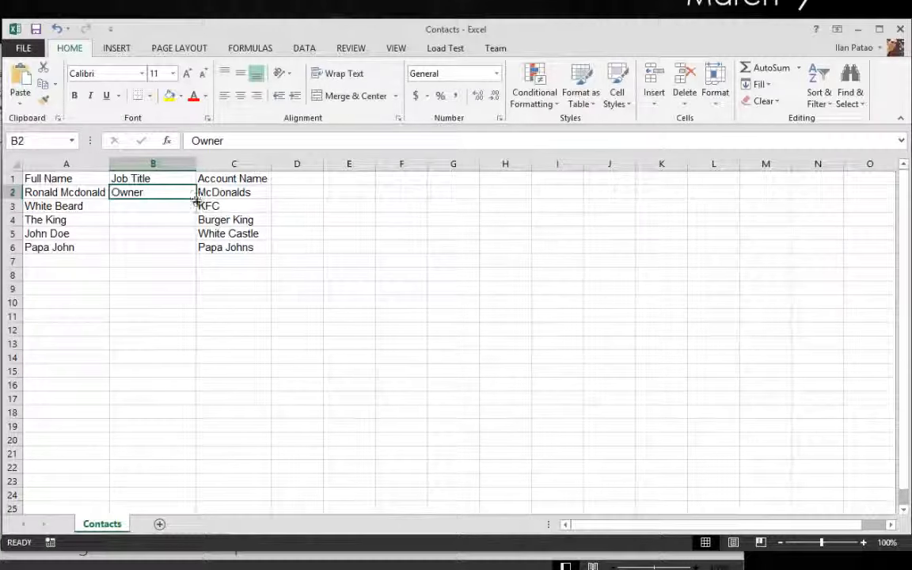
drag(195, 201, 236, 195)
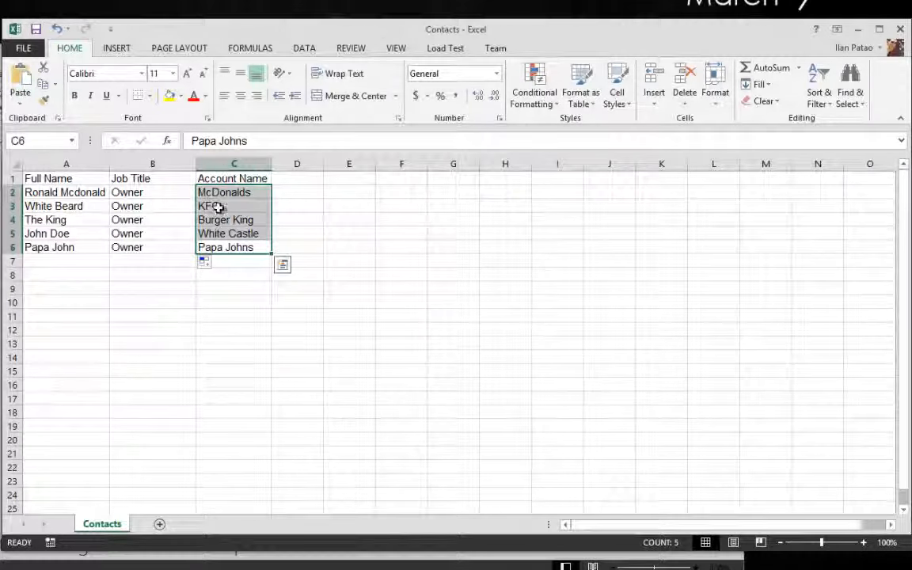
Step: Review the Full Name, Job Title and Account Name columns and the empty columns beside them
drag(46, 247, 55, 180)
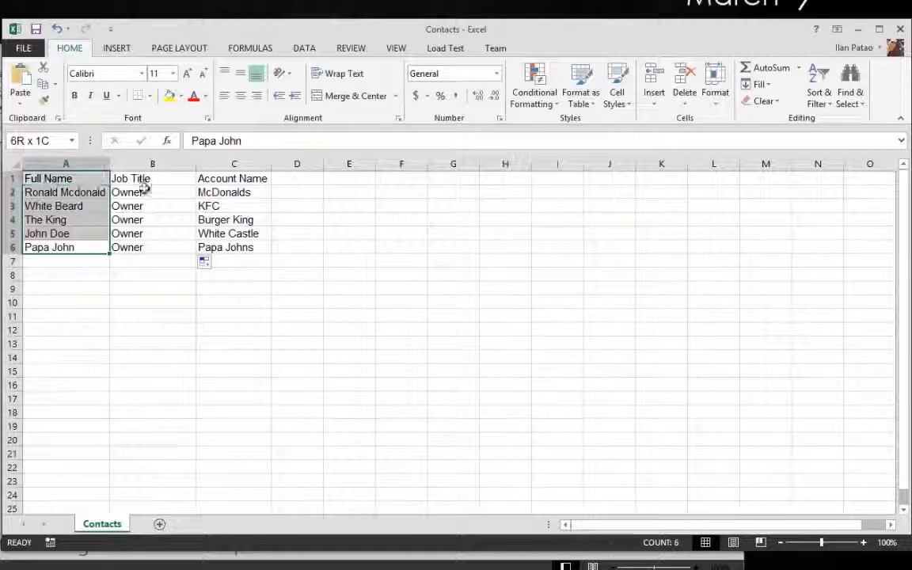
click(82, 191)
click(221, 192)
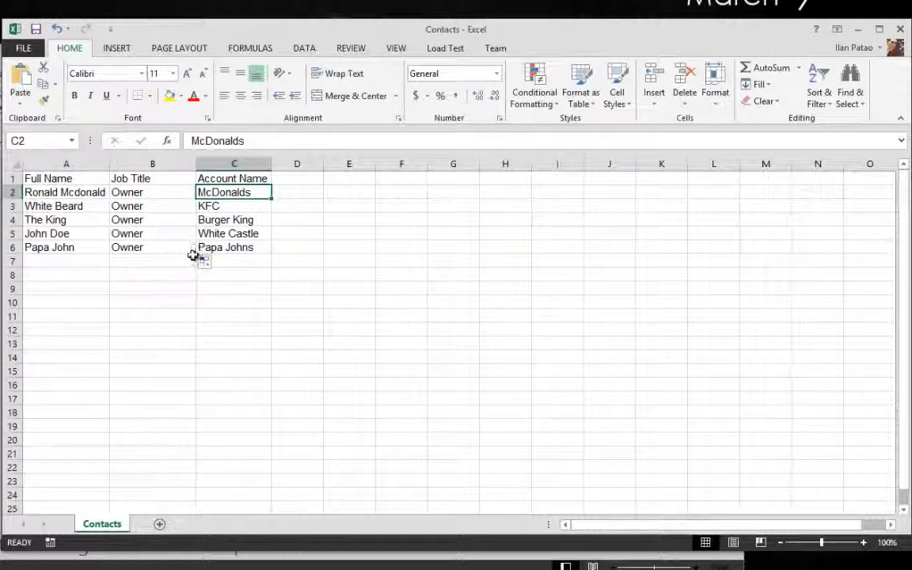
click(64, 163)
click(162, 163)
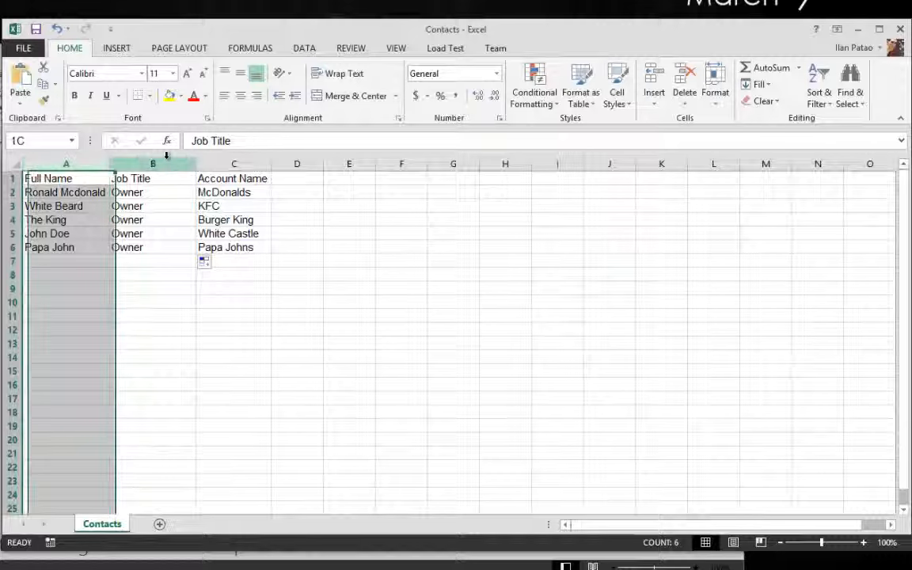
drag(207, 163, 224, 295)
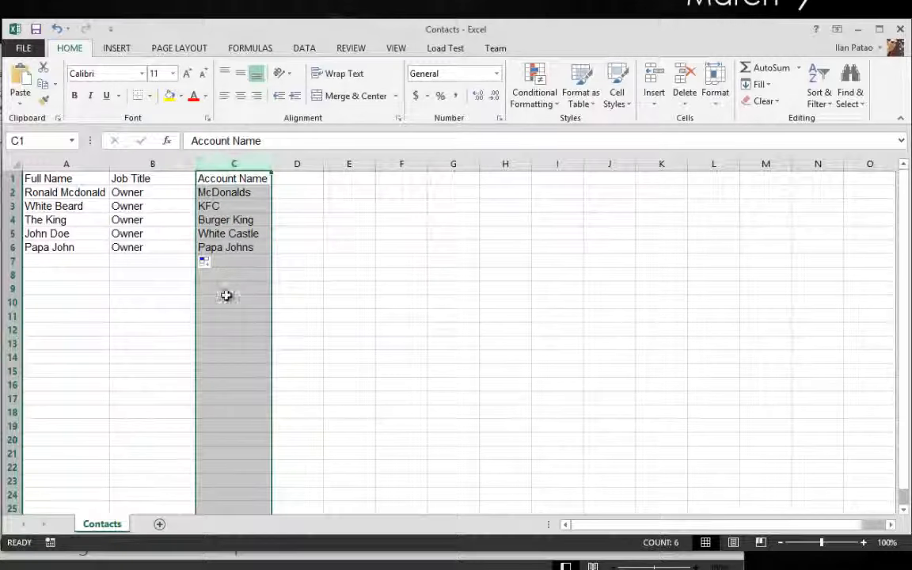
click(224, 301)
click(297, 163)
click(363, 164)
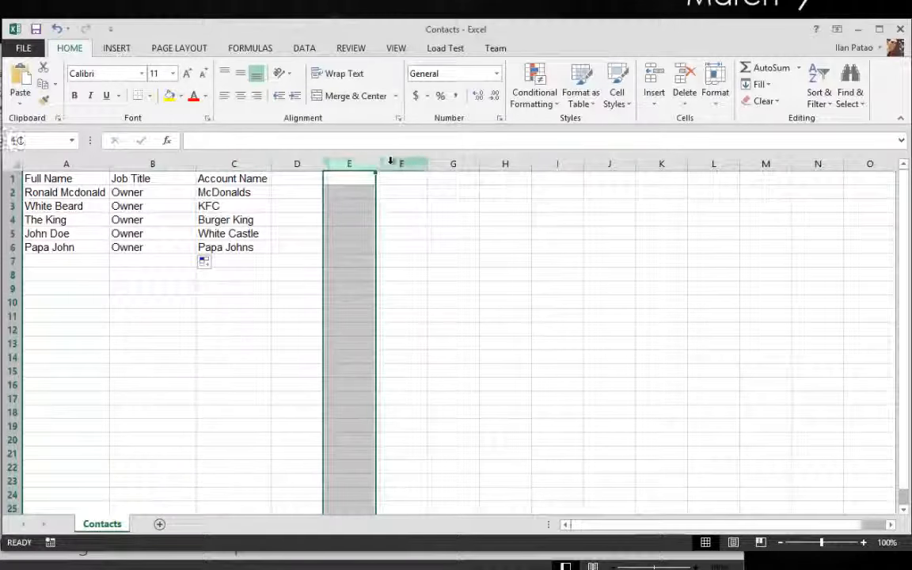
click(399, 163)
click(456, 163)
click(508, 163)
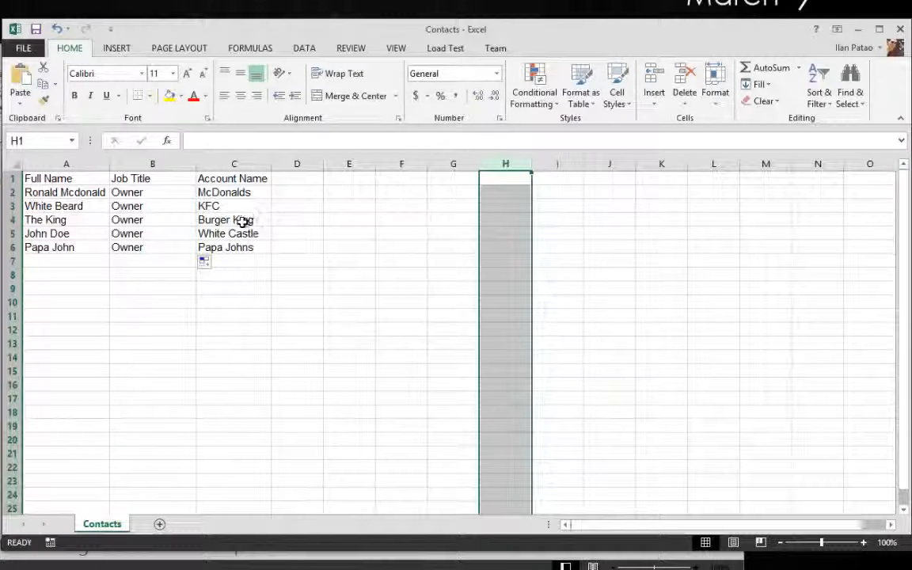
click(242, 223)
click(132, 222)
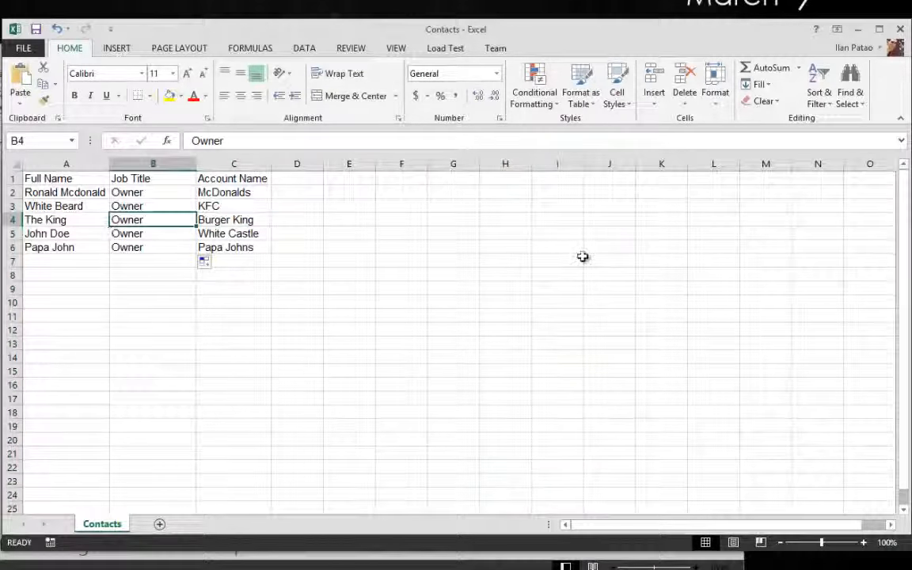
click(329, 290)
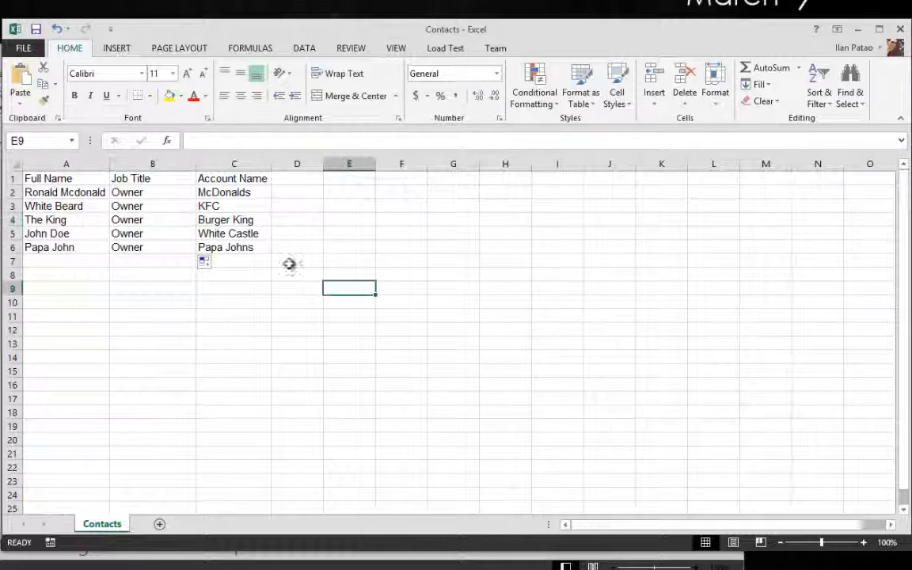
Step: Save the Contacts workbook, keeping the CSV (comma delimited) format
drag(65, 163, 240, 163)
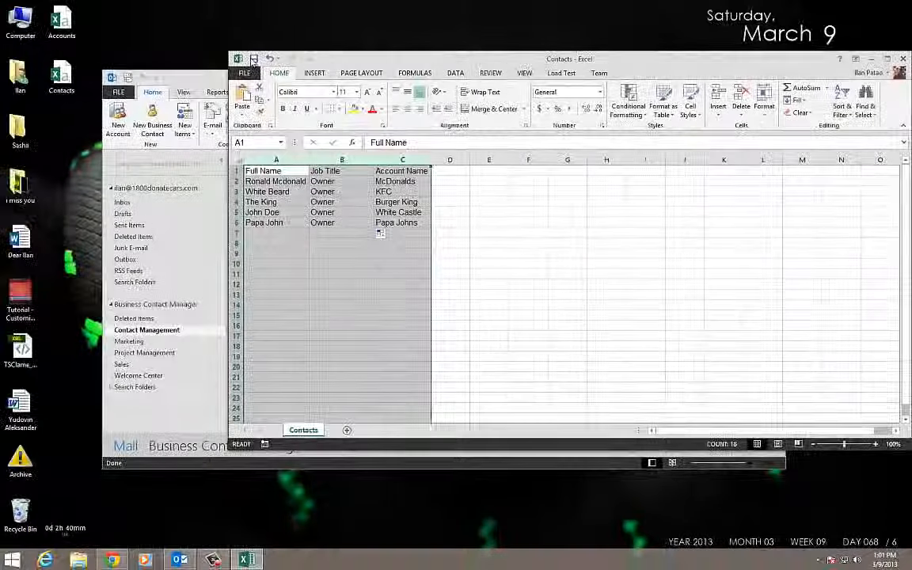
click(253, 59)
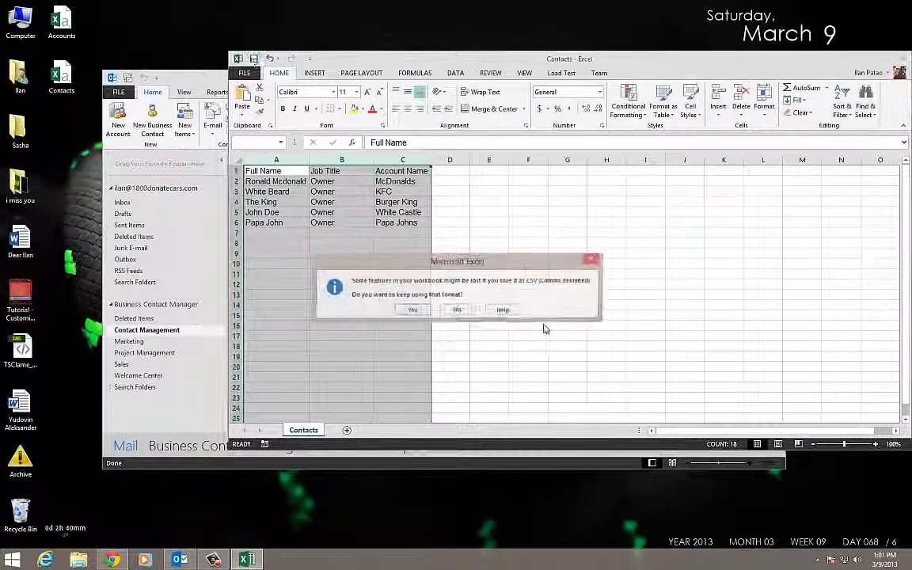
click(405, 309)
click(402, 304)
Step: Open the Accounts file from the desktop and auto-fit the width of its Account Name column
double_click(60, 20)
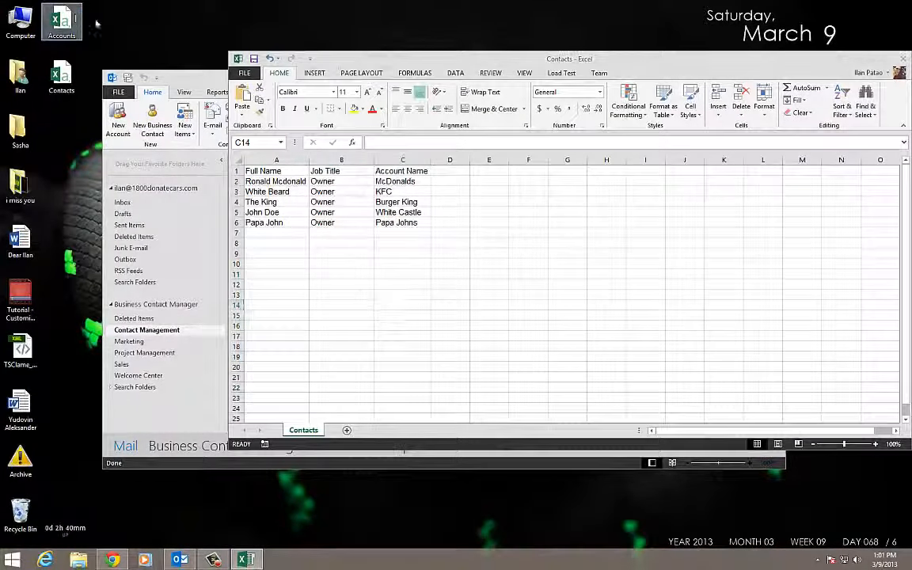
drag(179, 55, 515, 96)
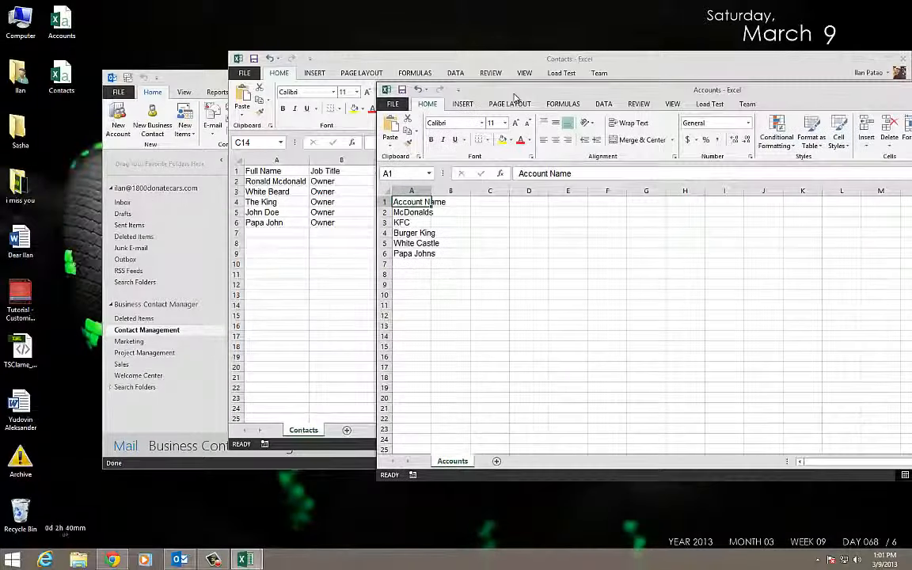
drag(411, 190, 529, 191)
double_click(432, 190)
drag(411, 212, 416, 253)
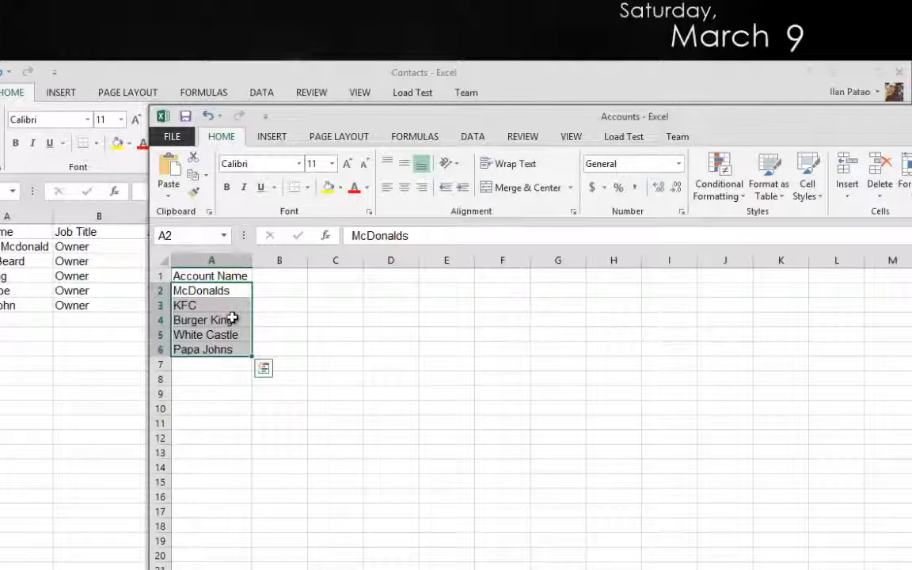
click(203, 290)
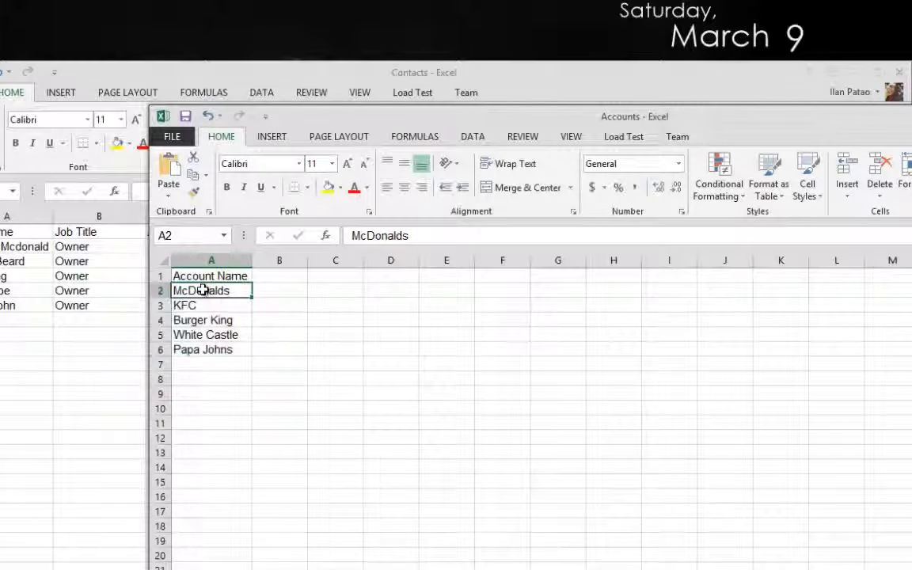
Step: Arrange the Accounts and Contacts windows so both are accessible, and review the contact data in A1:C6
drag(282, 118, 428, 12)
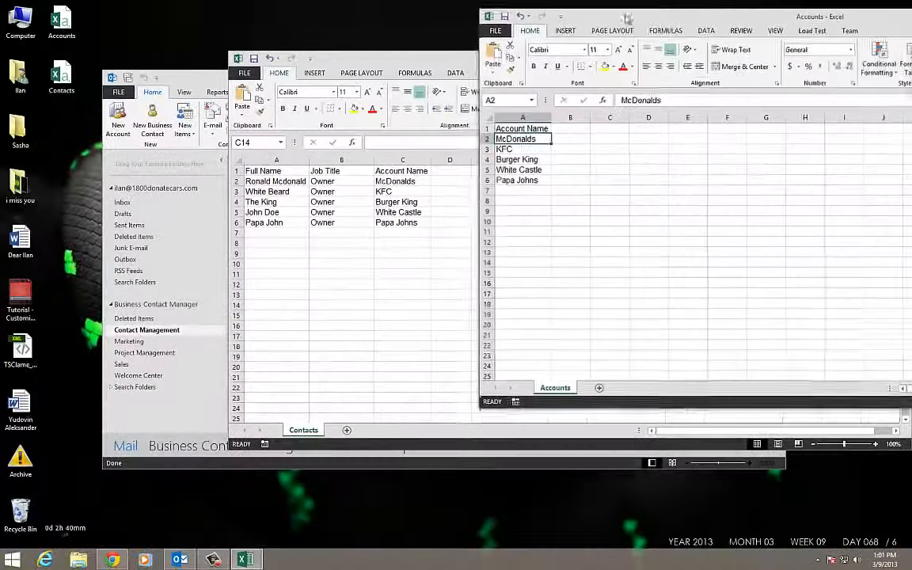
drag(490, 12, 576, 46)
click(329, 247)
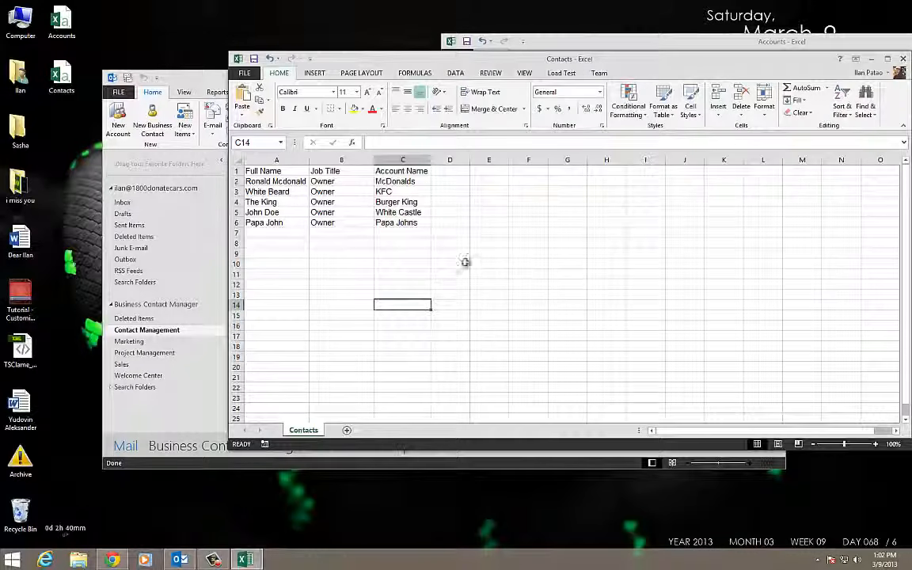
drag(643, 70, 592, 137)
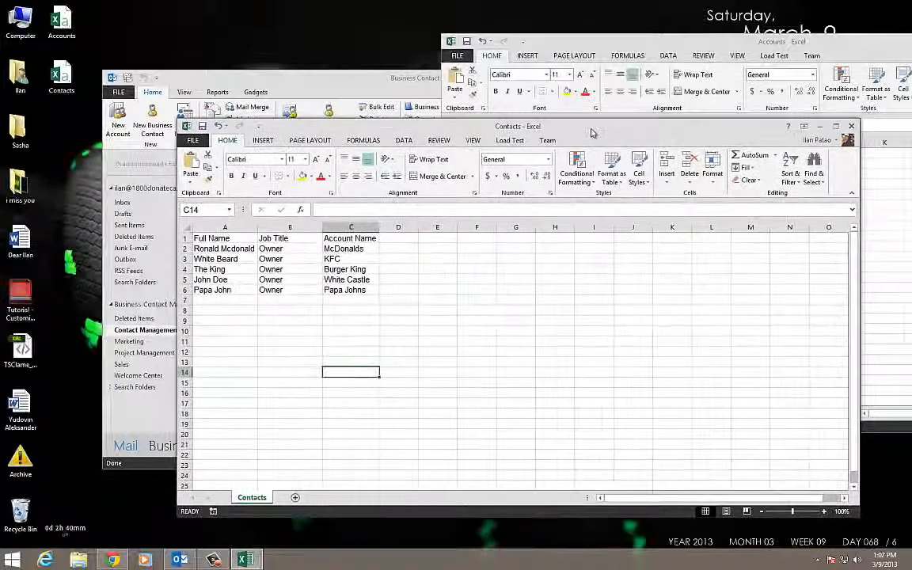
drag(219, 290, 386, 236)
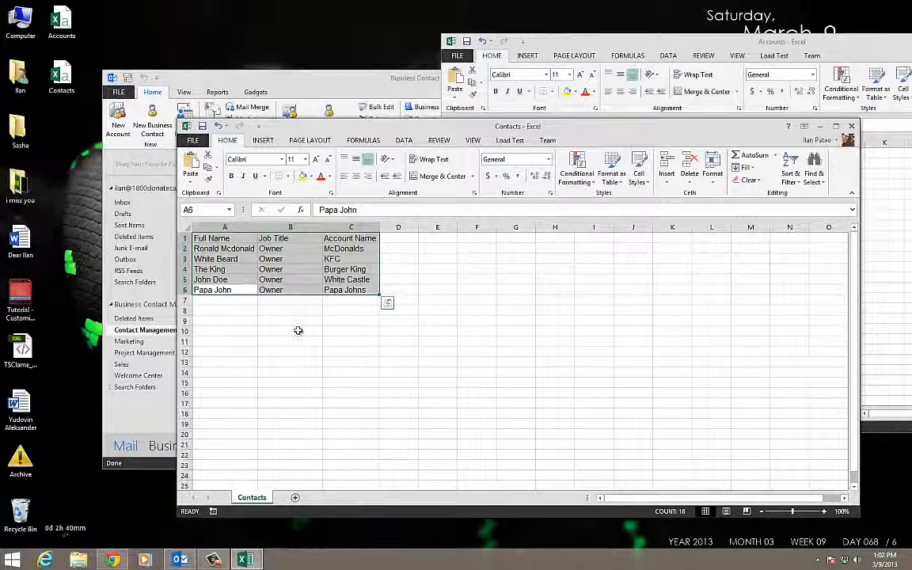
click(350, 330)
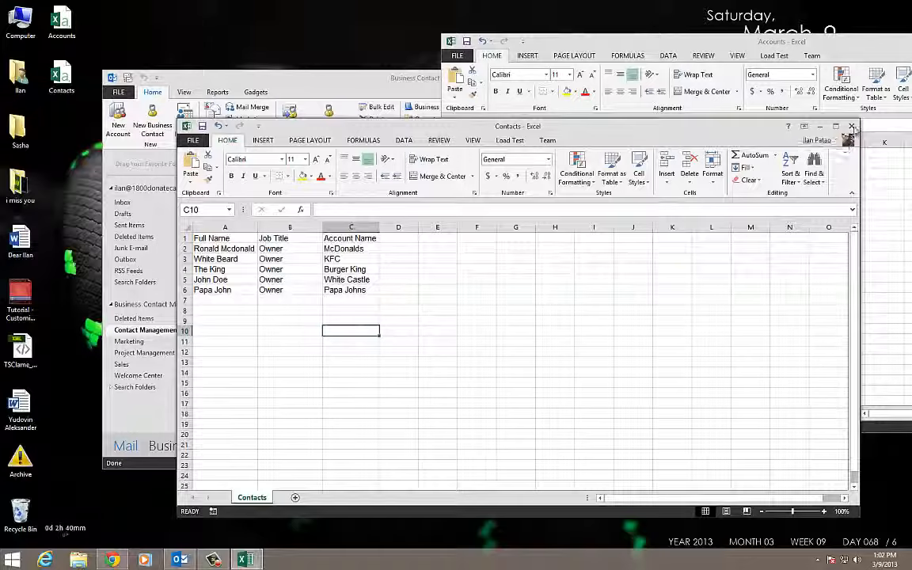
Step: Close the Contacts workbook, saving its changes in CSV (comma delimited) format
click(851, 126)
click(407, 349)
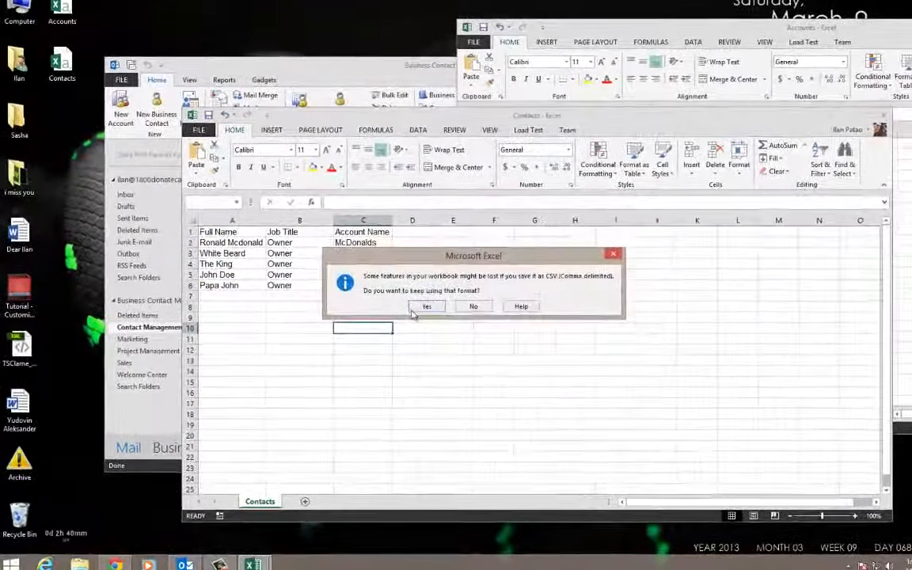
click(414, 308)
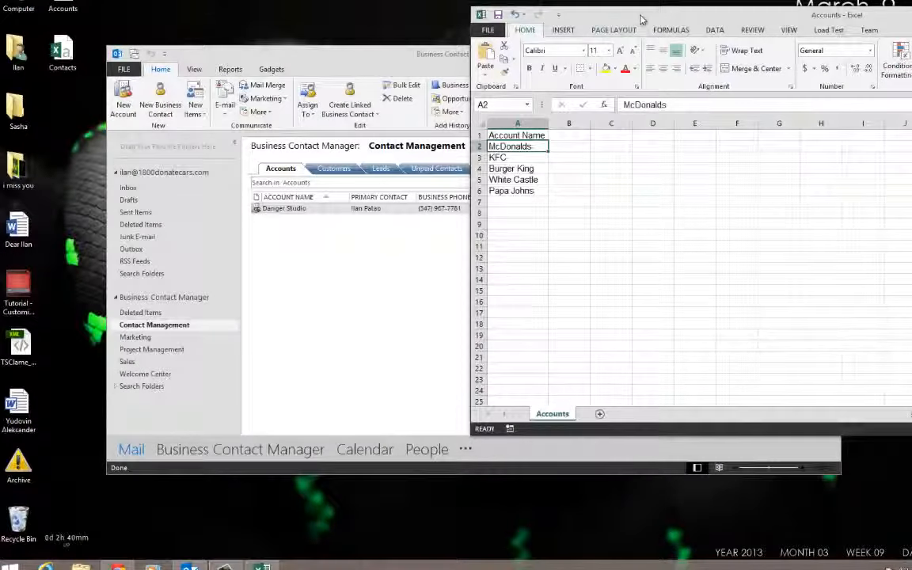
Step: Close the Accounts workbook, saving its changes in CSV (comma delimited) format over the existing desktop file
drag(641, 19, 388, 101)
drag(146, 296, 142, 221)
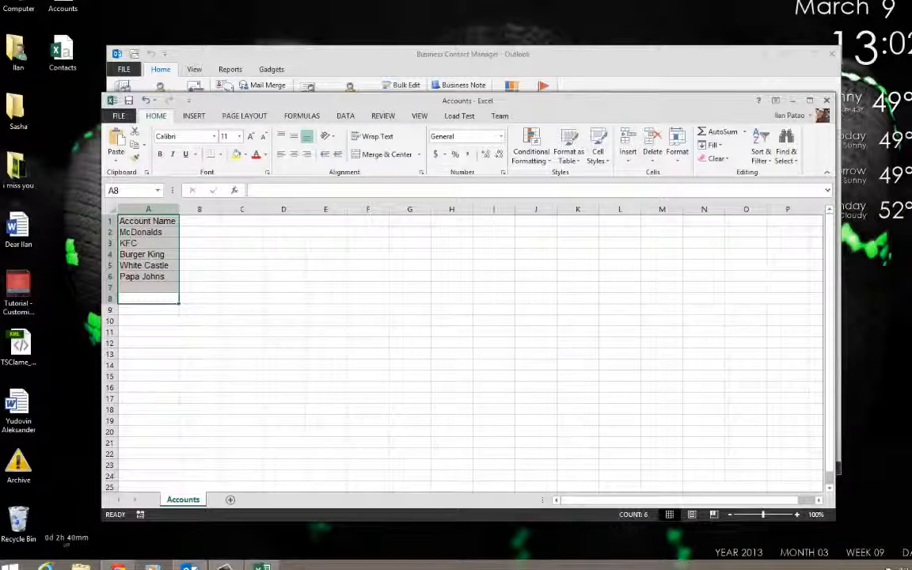
key(alt+F4)
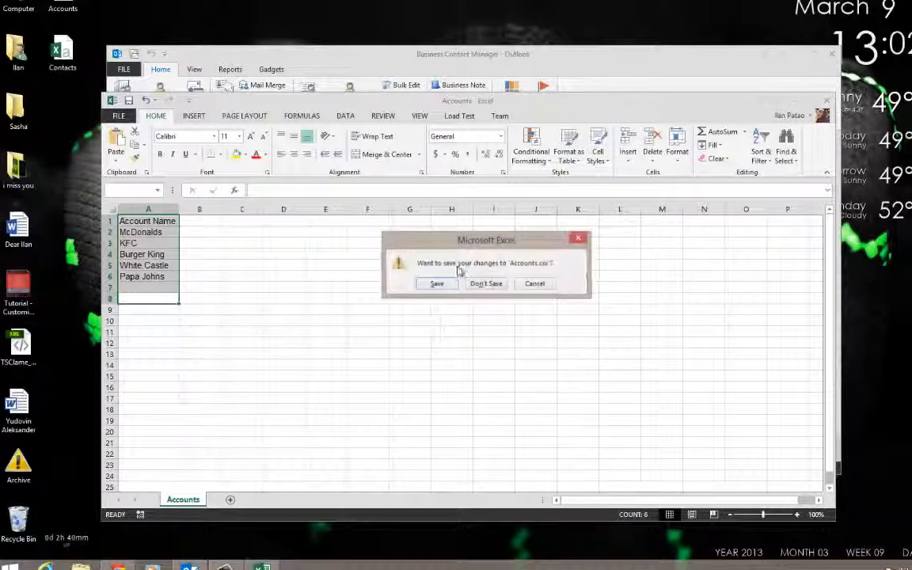
click(435, 283)
click(486, 377)
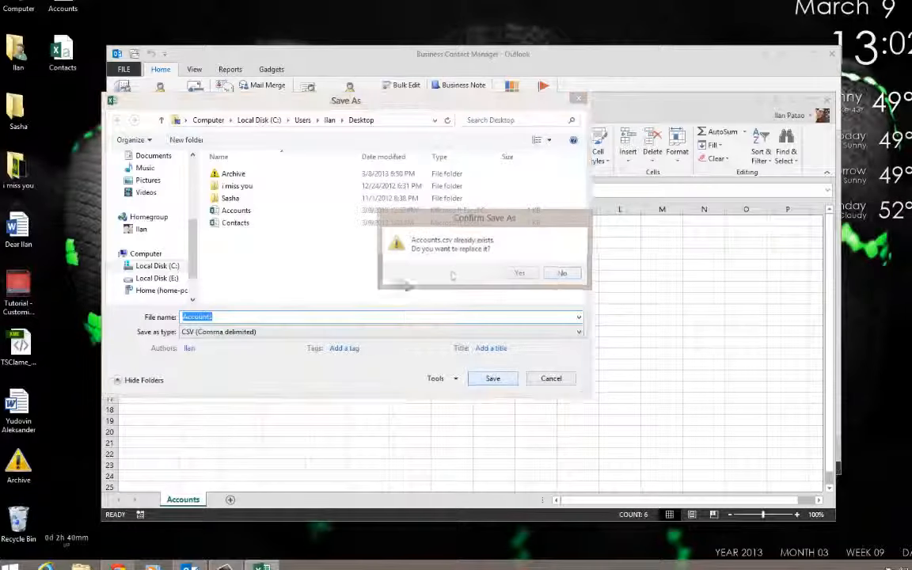
click(524, 273)
click(436, 302)
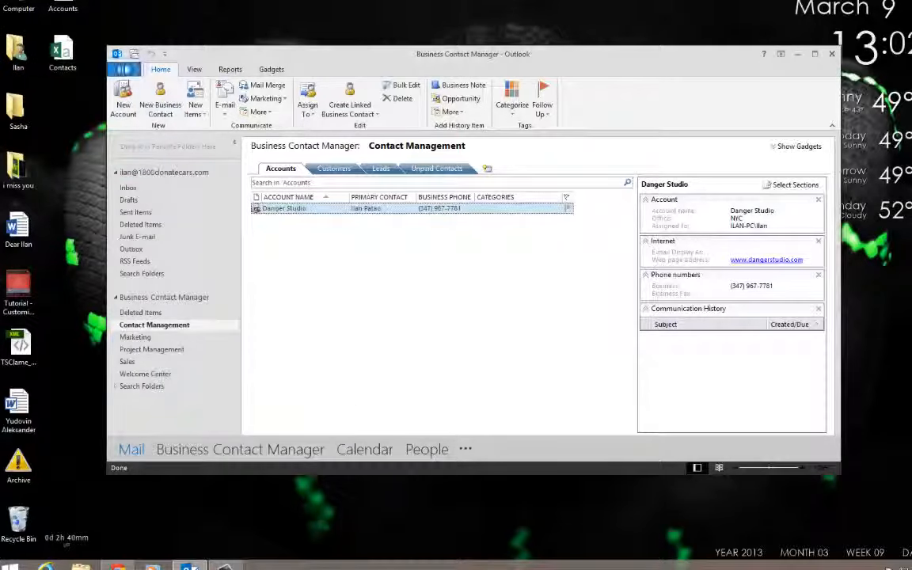
Step: In Outlook, start a Business Contact Manager import from a file and choose the Accounts file on the desktop
click(127, 71)
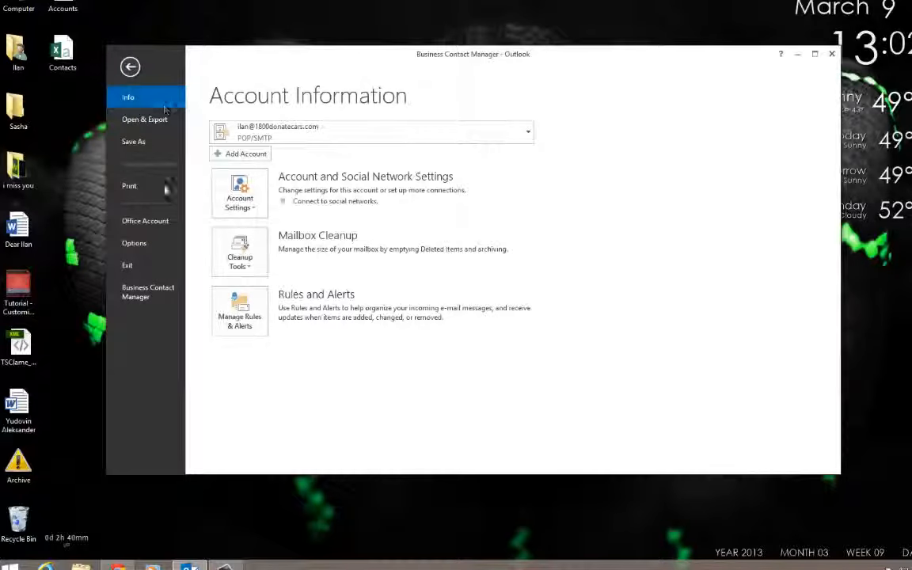
click(151, 294)
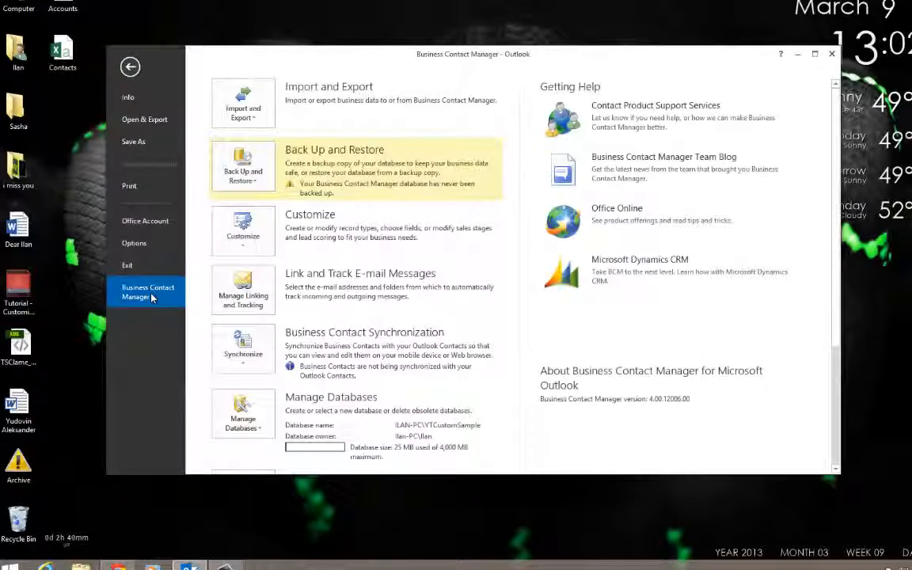
click(224, 117)
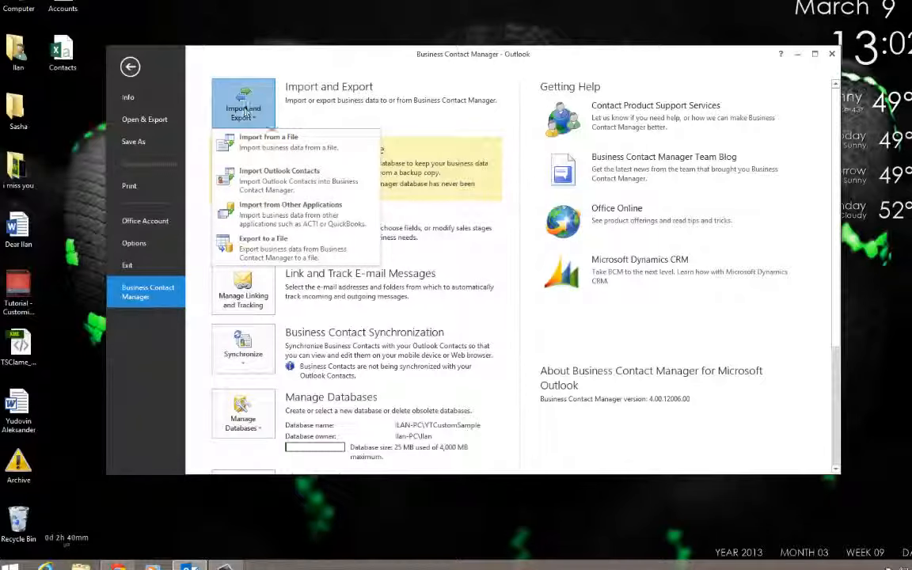
click(243, 135)
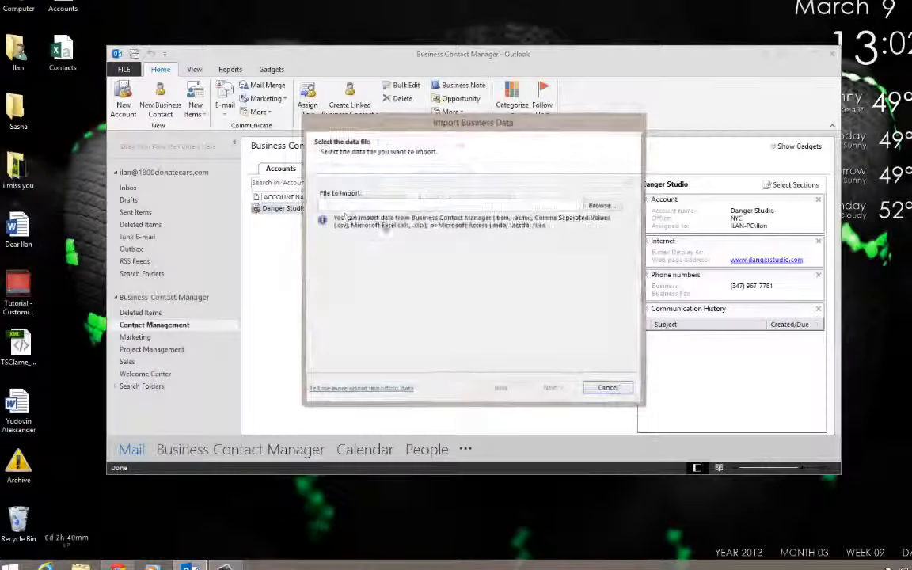
click(602, 205)
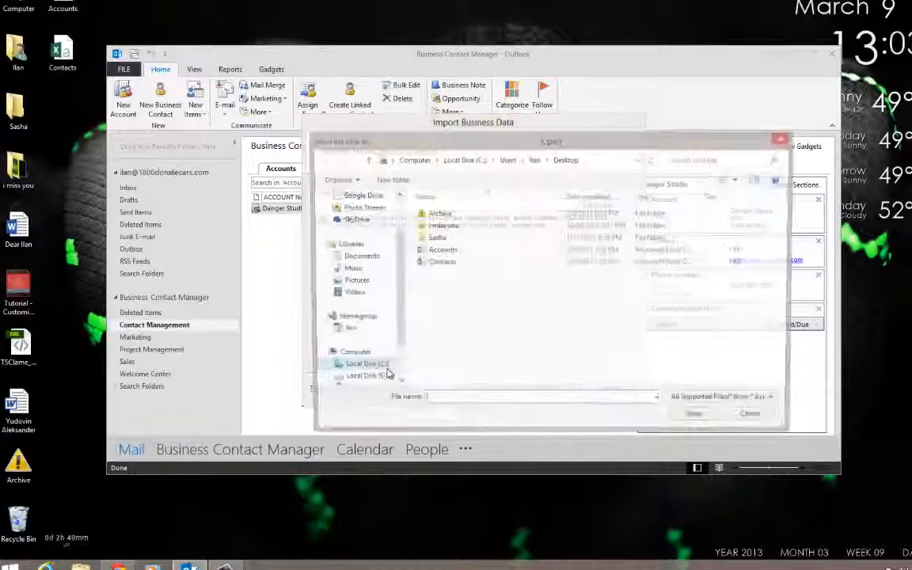
click(437, 262)
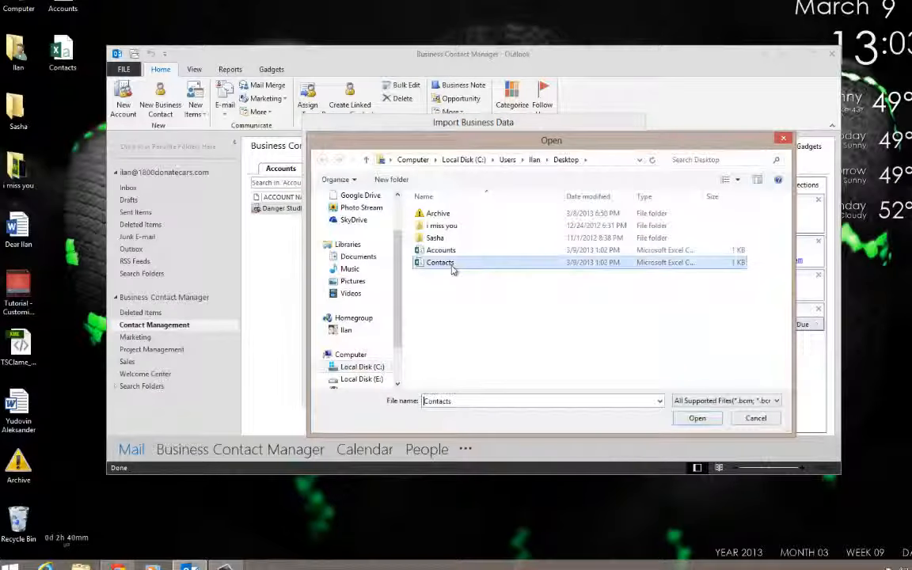
click(448, 252)
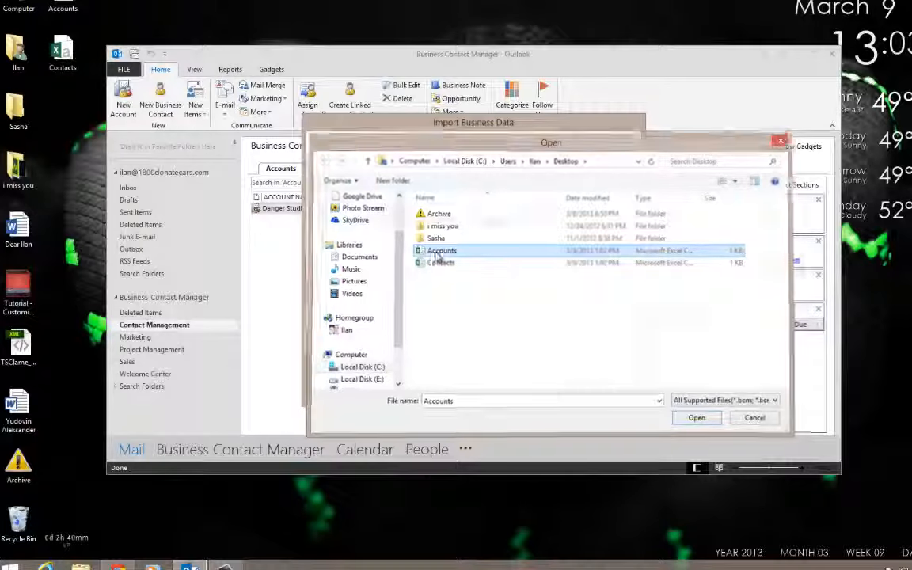
double_click(436, 255)
Step: Set duplicate handling for the Accounts import to import duplicate records as new records
click(550, 386)
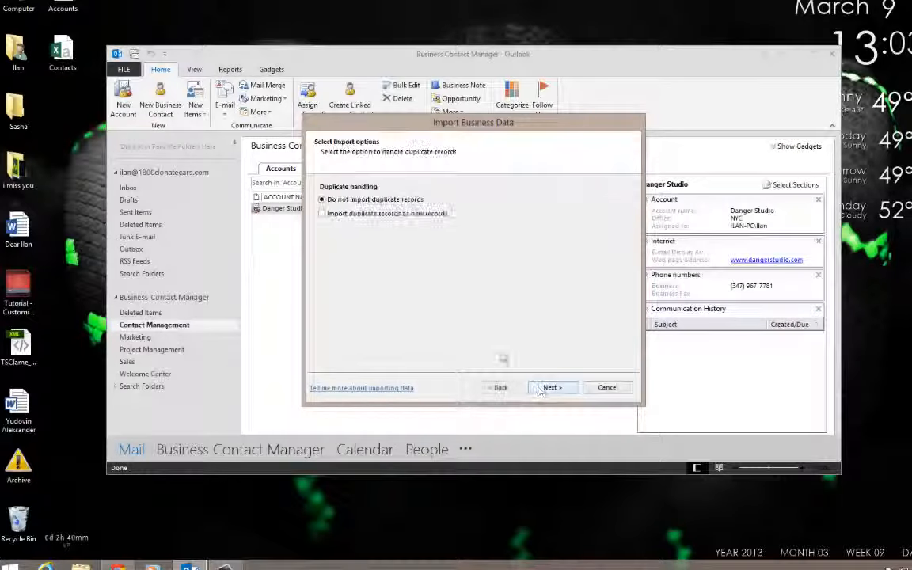
click(363, 215)
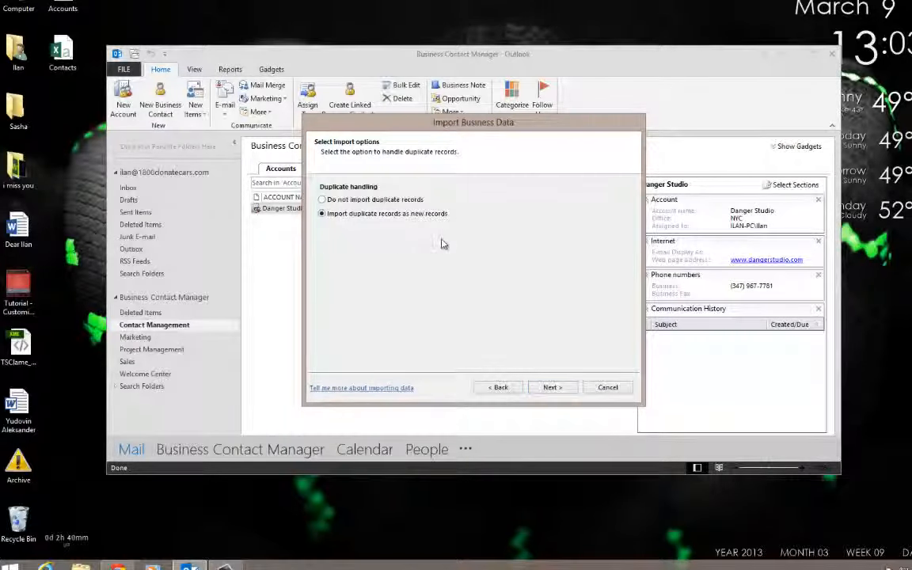
click(552, 388)
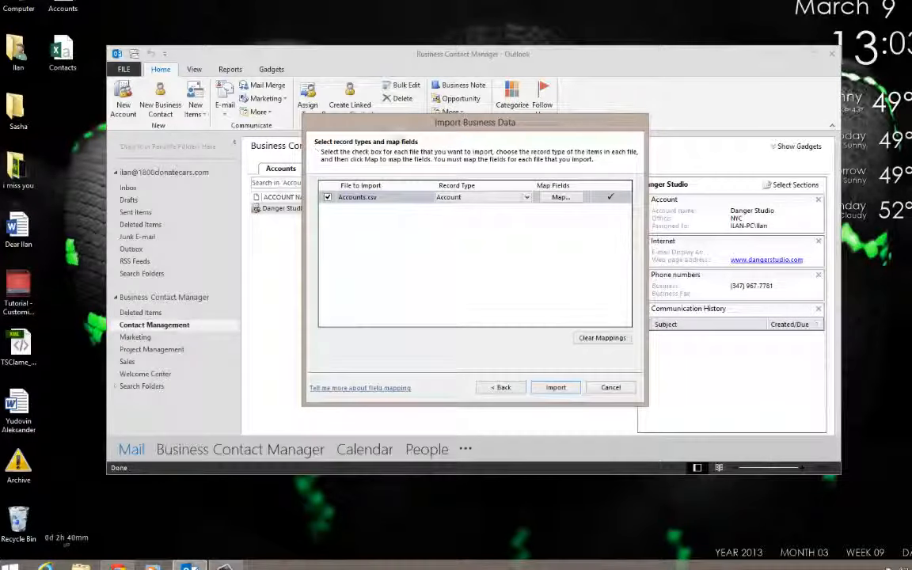
Step: Check the Account Name field mapping for Accounts.csv, accept it, and run the import to completion
drag(375, 123, 352, 161)
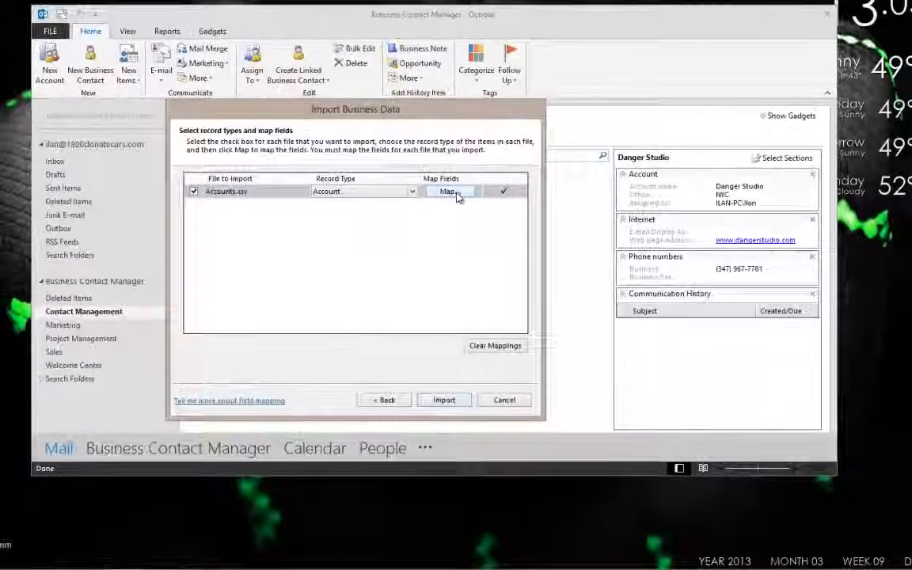
click(457, 197)
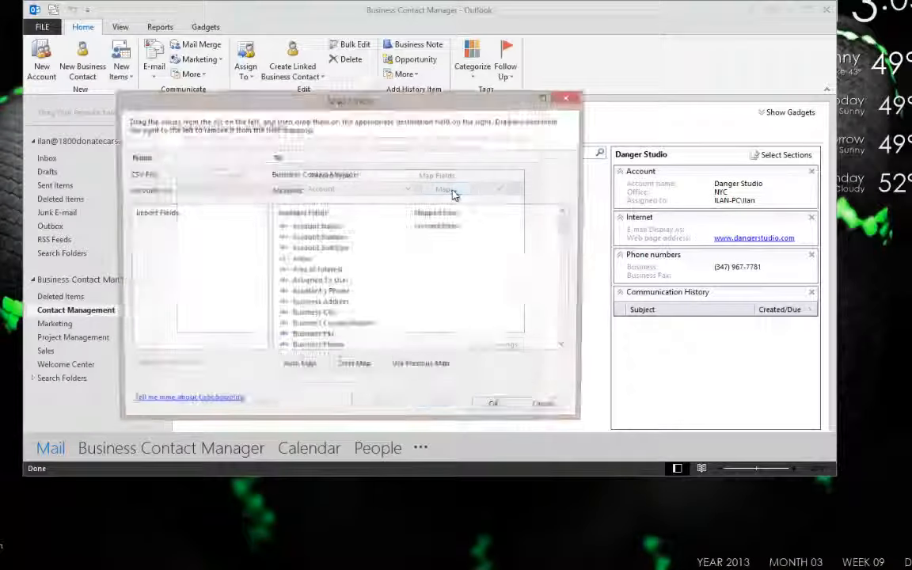
click(317, 228)
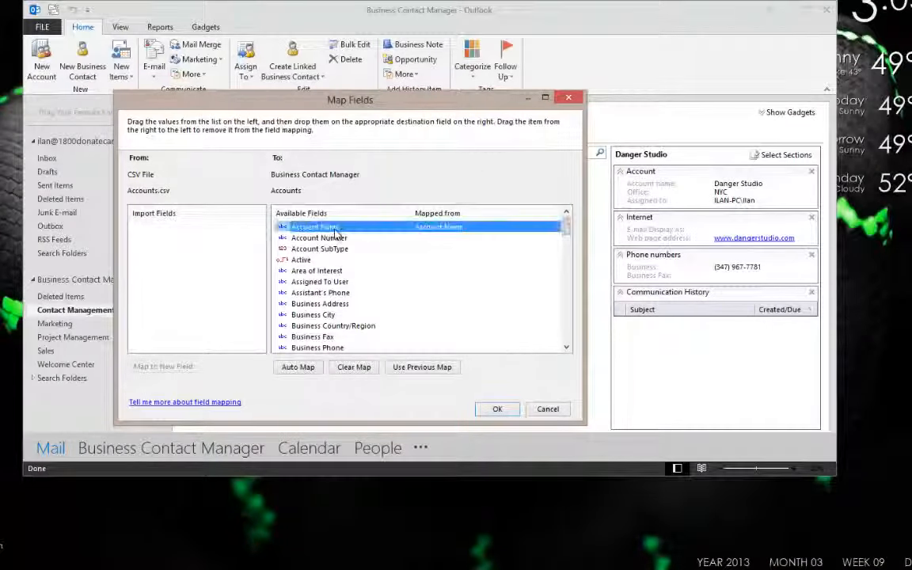
click(489, 414)
click(437, 399)
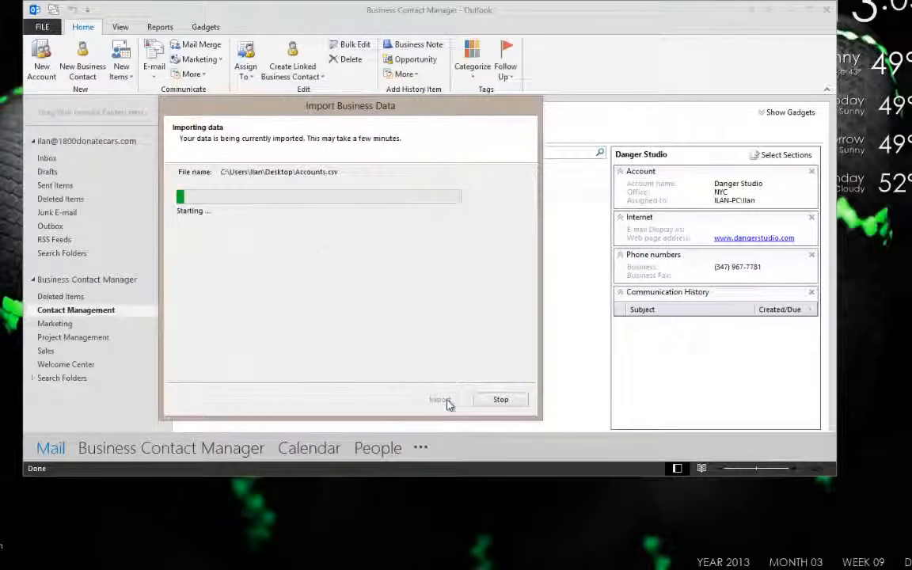
click(528, 399)
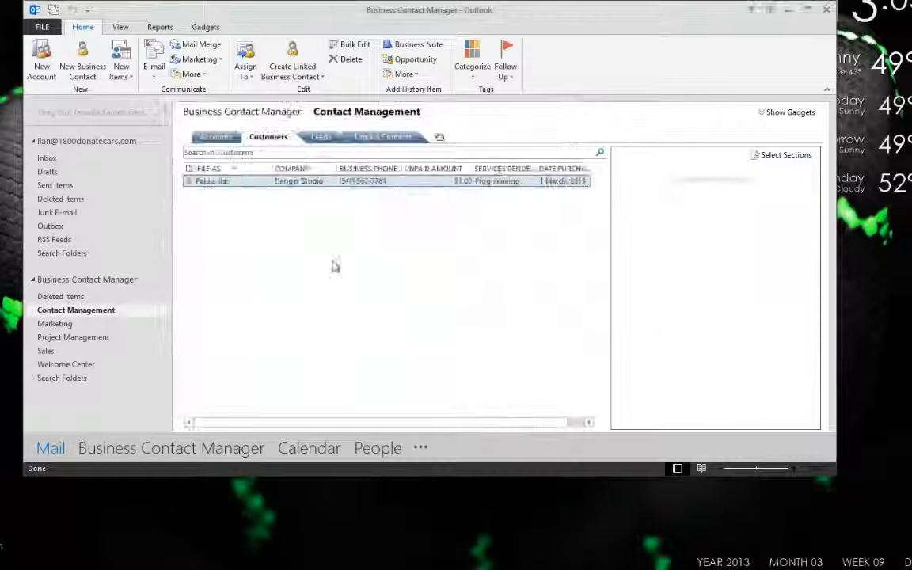
Step: Review the imported entries in the Accounts list, going through them down to White Castle
click(213, 137)
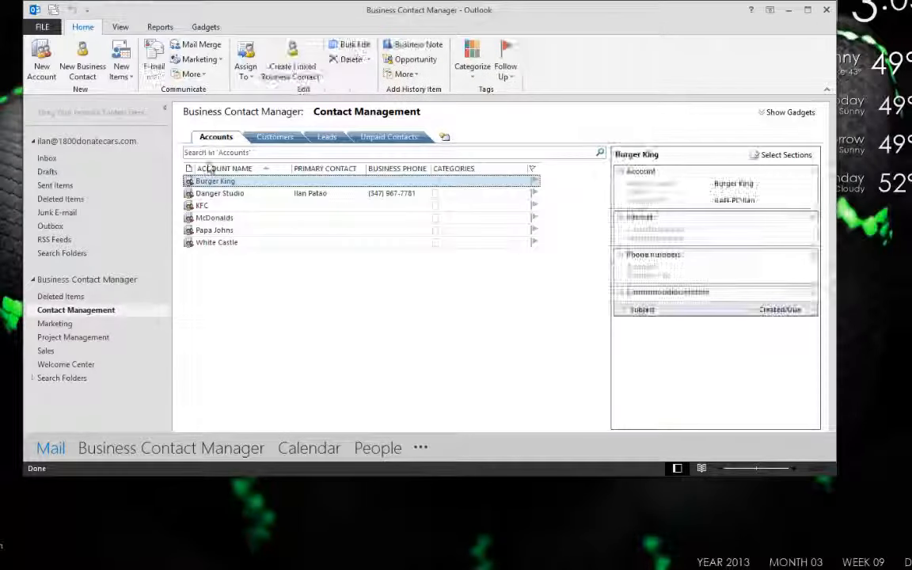
click(221, 193)
click(221, 205)
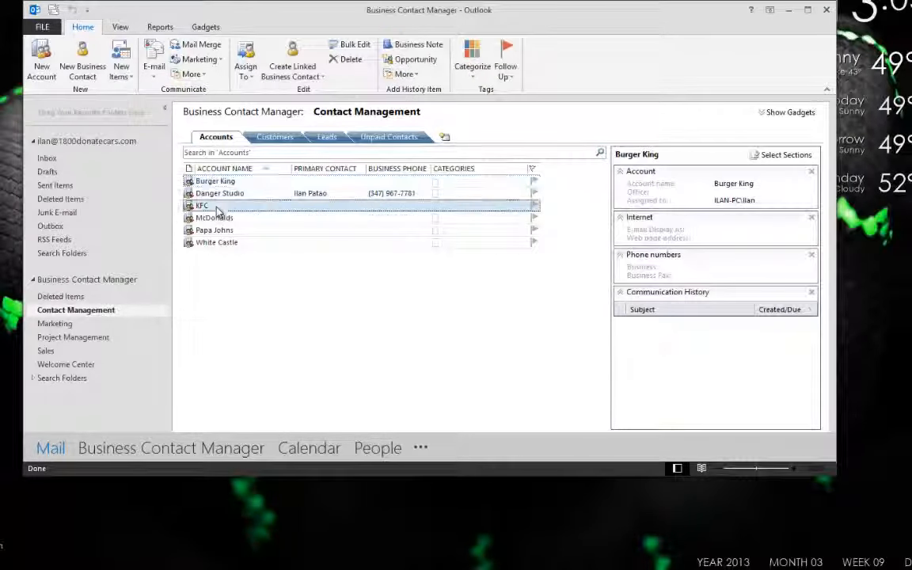
click(221, 217)
click(223, 230)
click(223, 242)
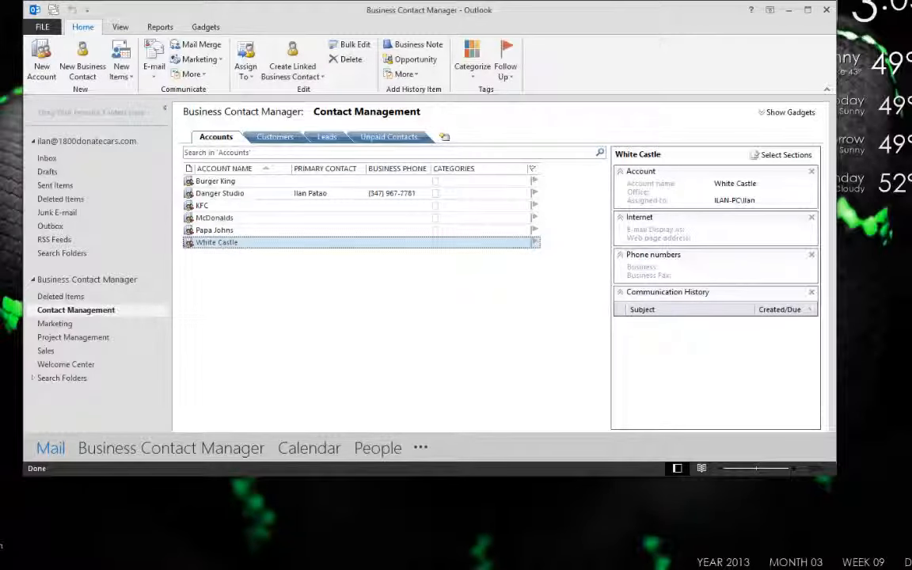
Step: Check the Customers list, and inspect the McDonalds account record for related contacts before closing it
click(275, 138)
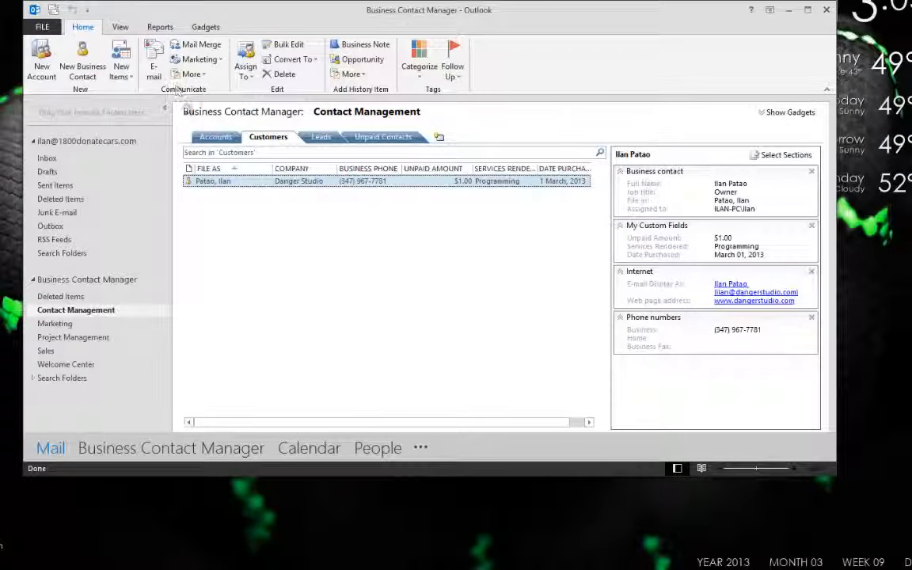
click(216, 138)
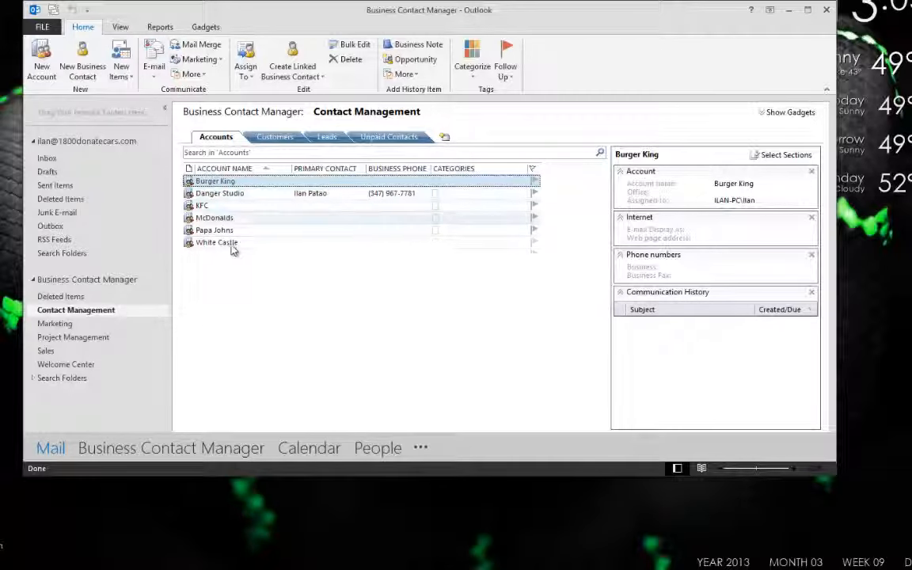
double_click(223, 219)
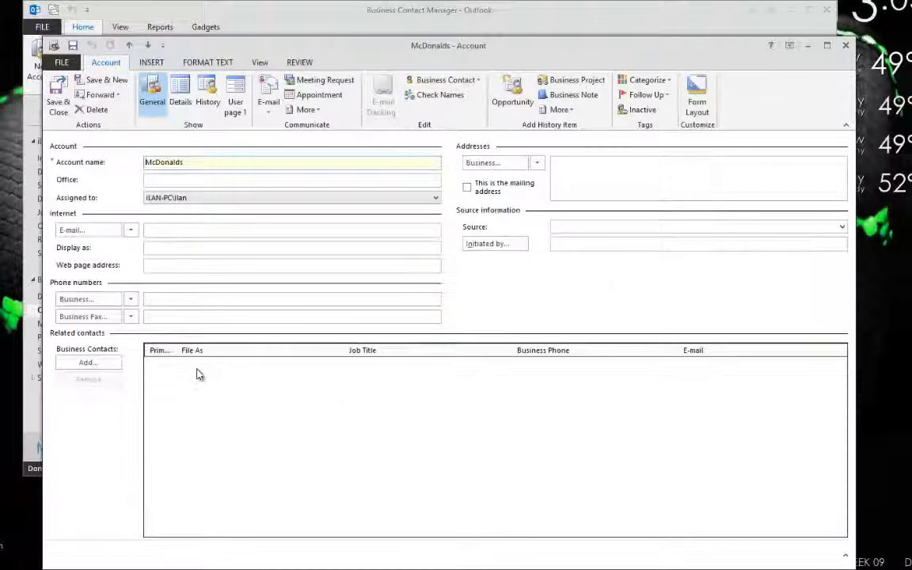
click(848, 47)
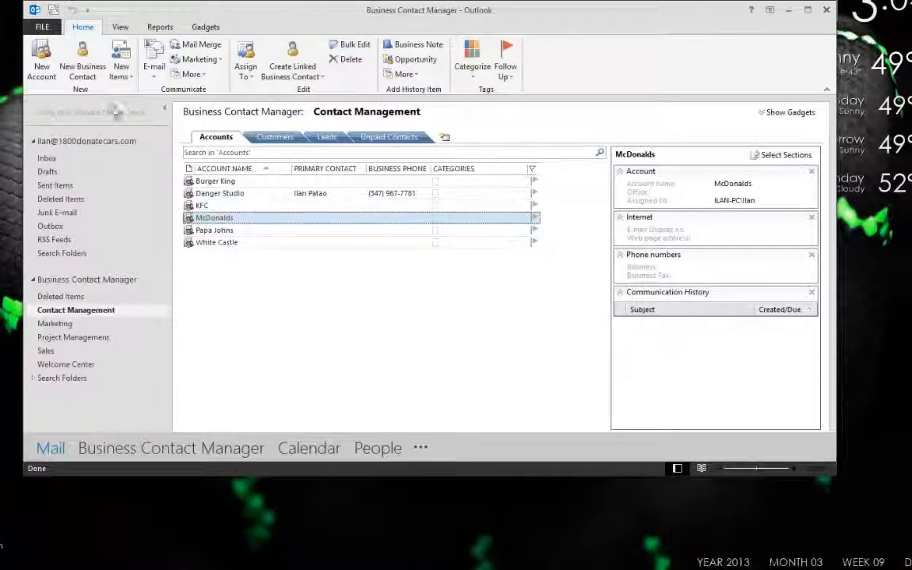
Step: Start another Business Contact Manager import from a file and choose the Contacts file on the desktop
click(46, 27)
click(53, 274)
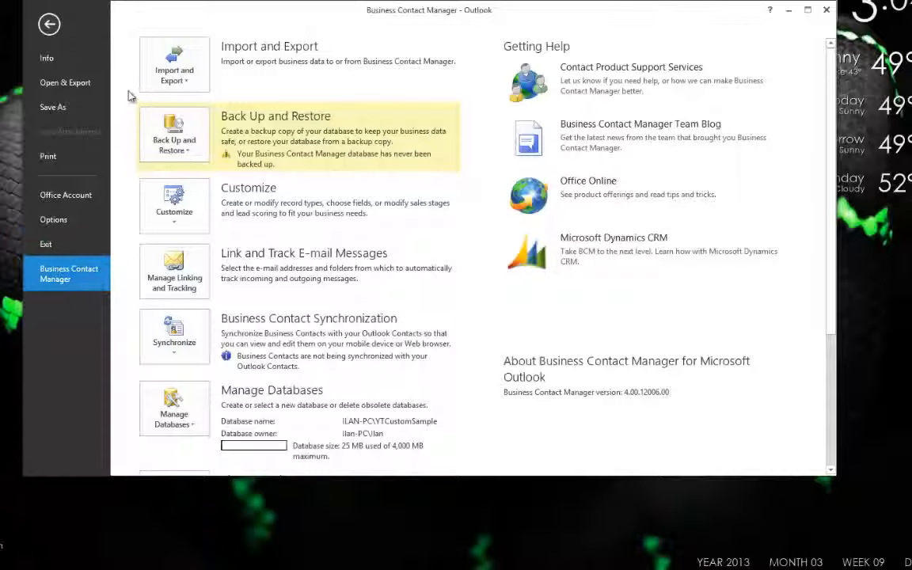
click(172, 79)
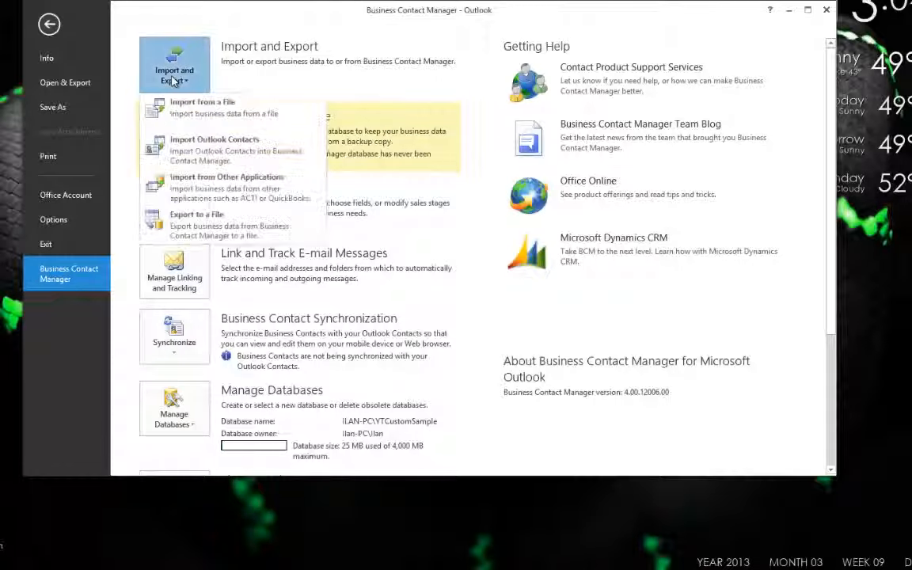
click(212, 111)
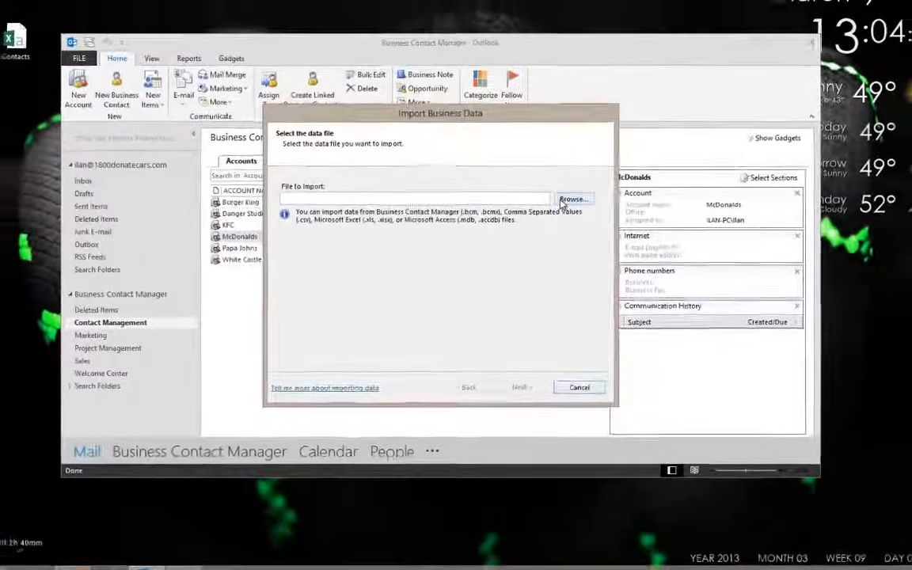
click(560, 177)
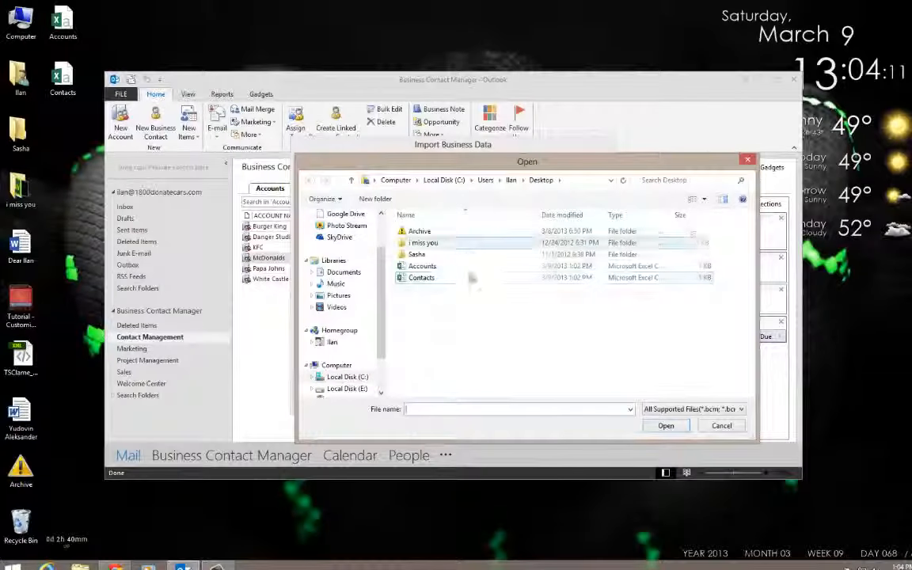
click(409, 277)
double_click(413, 278)
Step: Proceed through the duplicate handling options and set the record type of Contacts.csv to Business Contact
click(525, 396)
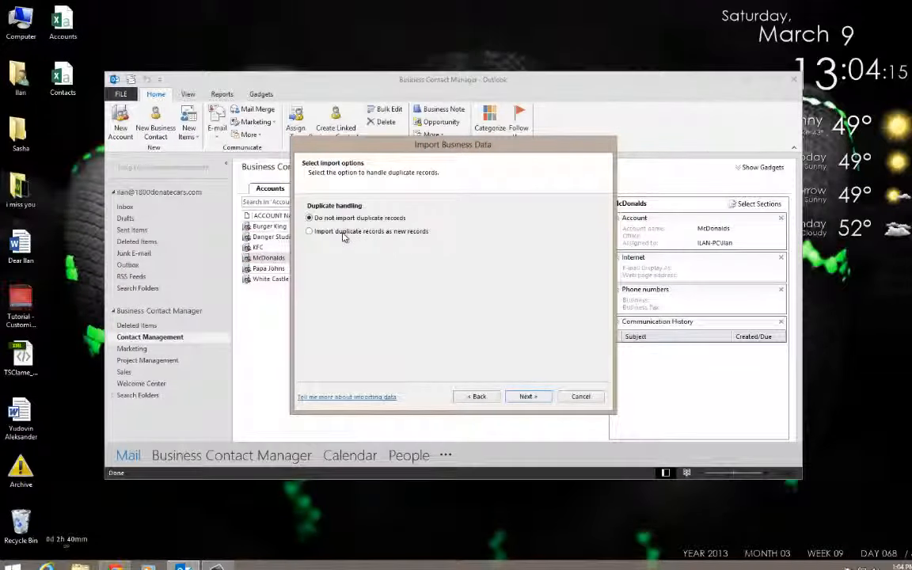
click(536, 398)
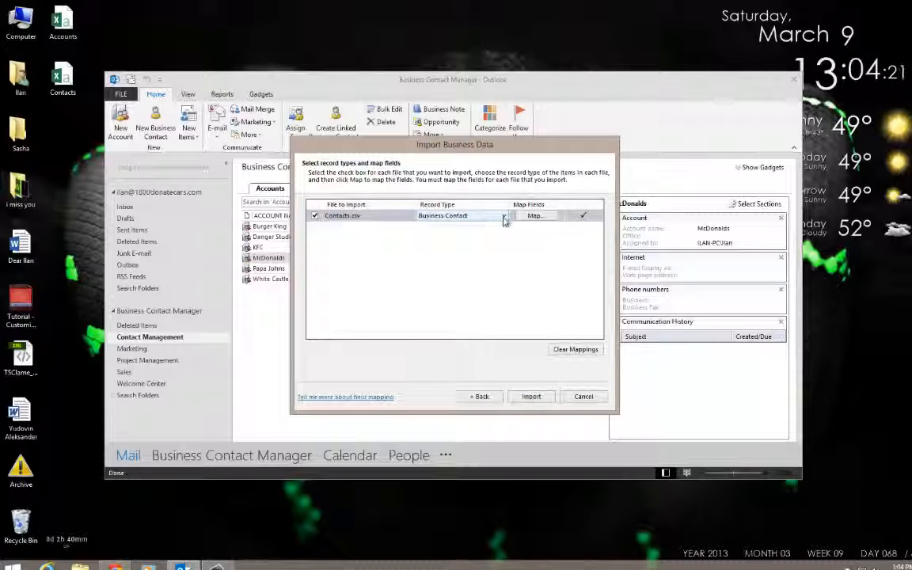
click(503, 218)
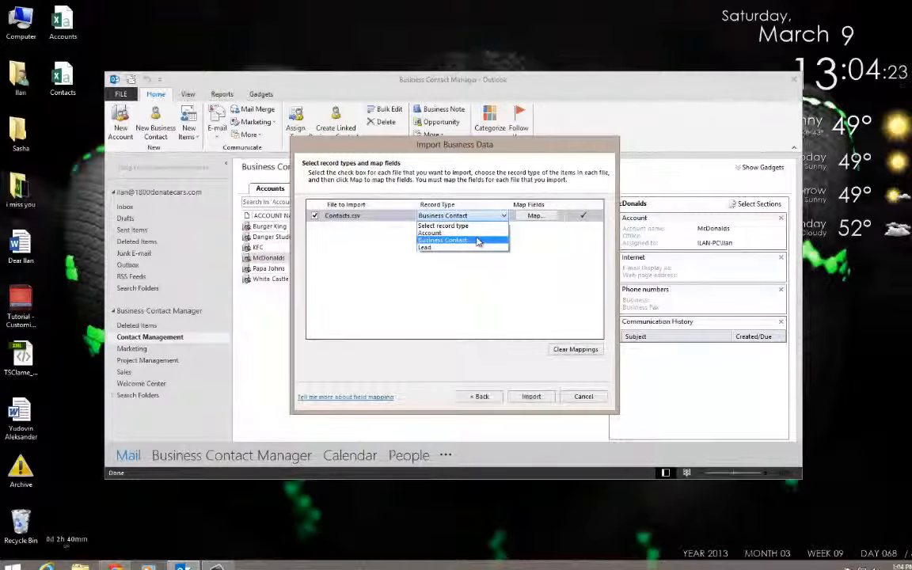
click(478, 241)
Step: Auto-map the fields of Contacts.csv and check the mappings for Full Name and Job Title
click(533, 215)
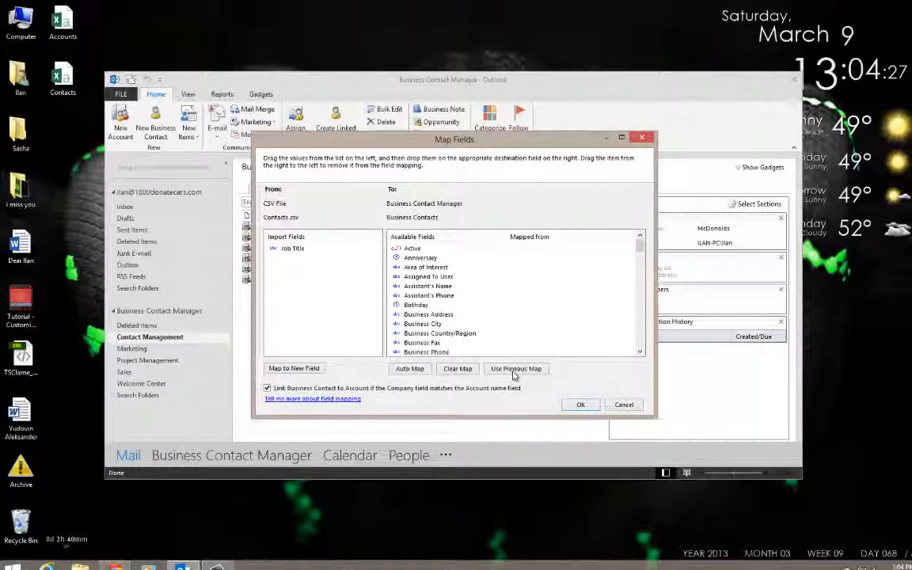
click(442, 276)
scroll(459, 309, down, 1)
scroll(475, 325, up, 1)
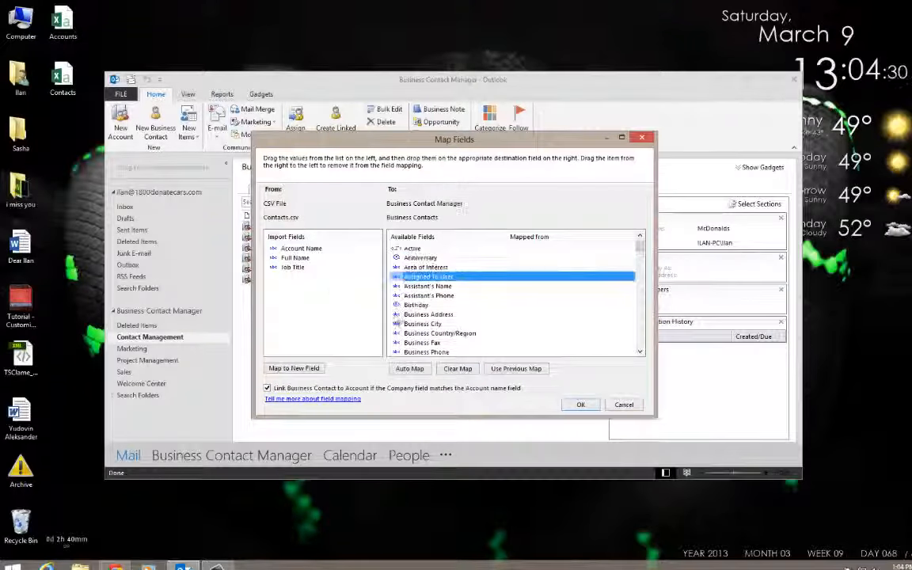
click(410, 369)
scroll(533, 305, down, 9)
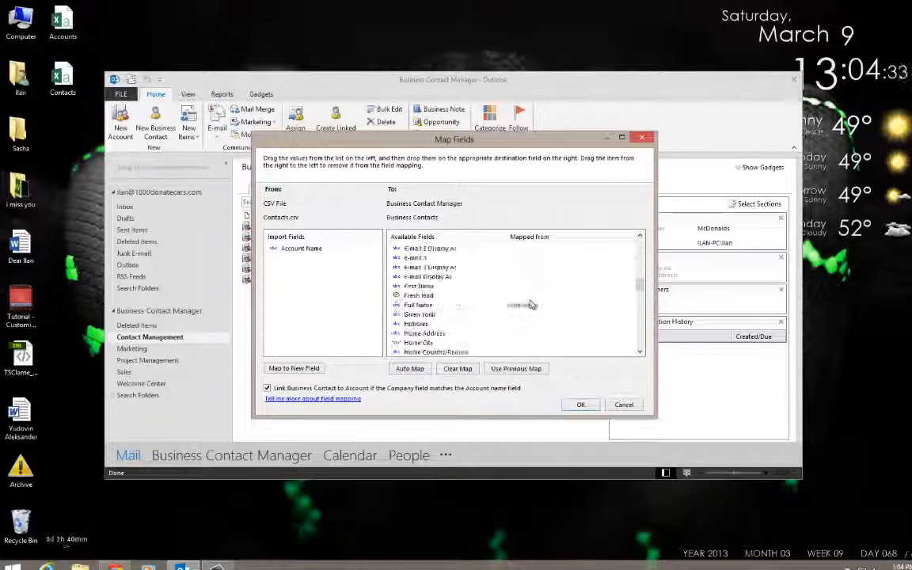
click(574, 281)
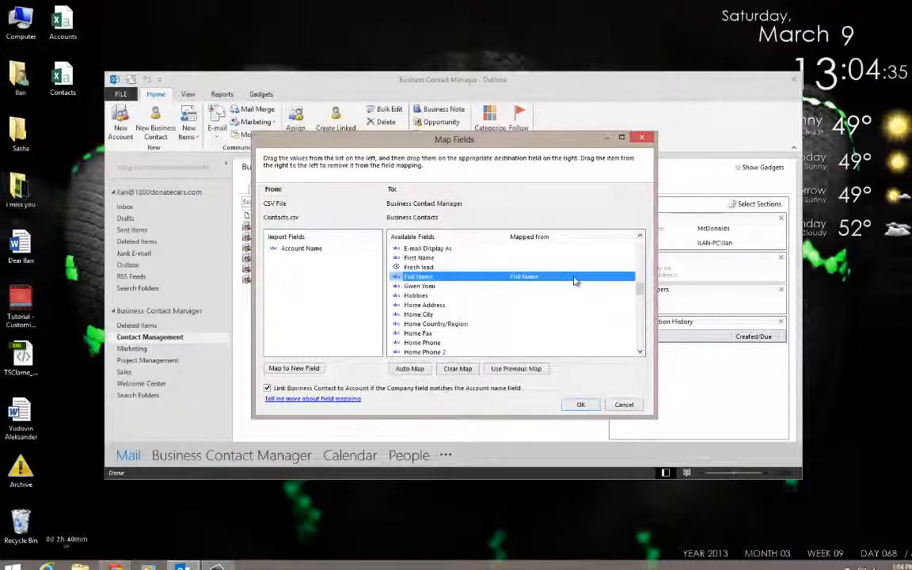
scroll(533, 296, down, 4)
click(501, 286)
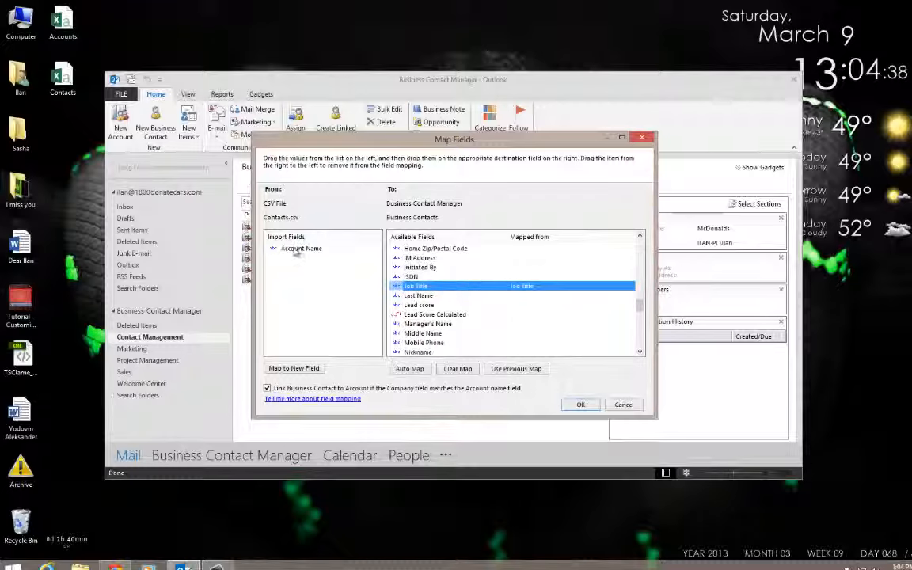
Step: Map the Account Name import field to the Company field so each business contact links to its account
click(289, 250)
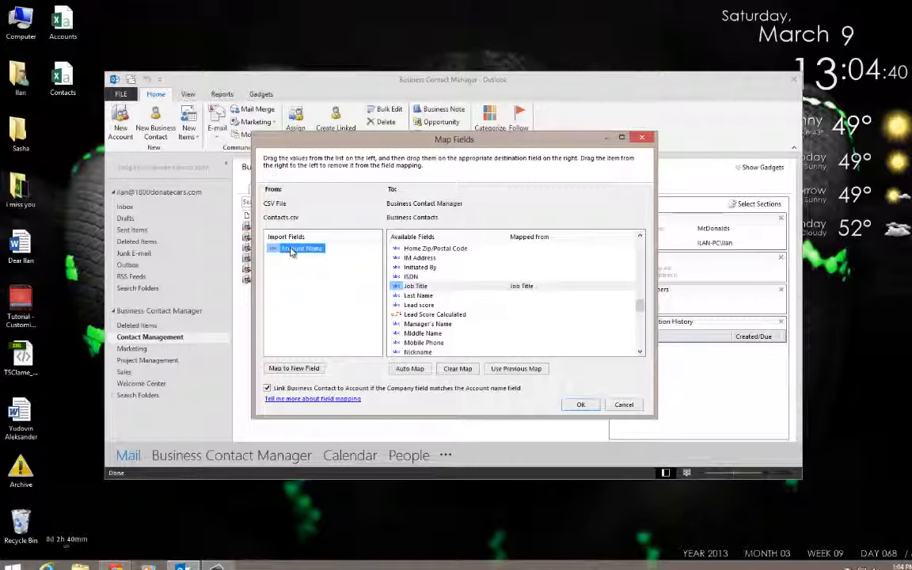
drag(307, 140, 244, 114)
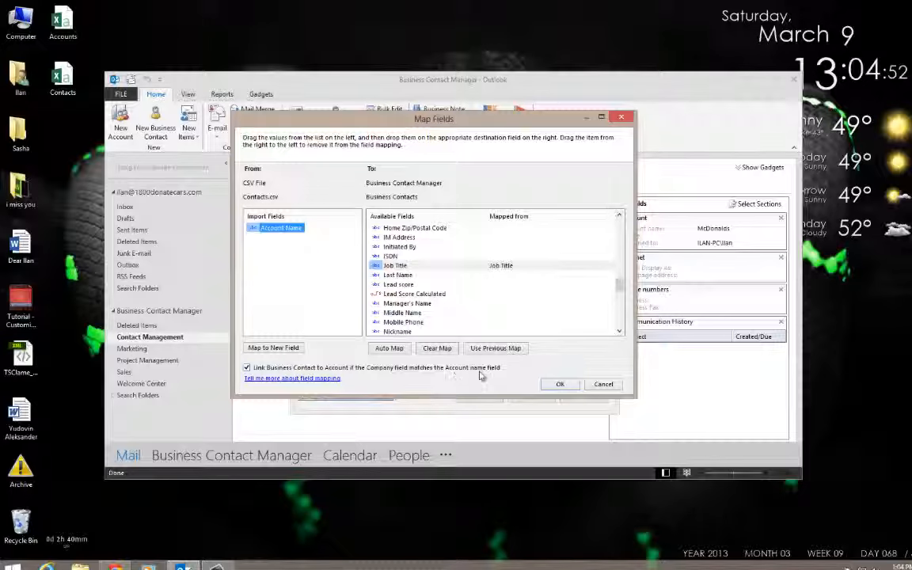
drag(374, 117, 485, 122)
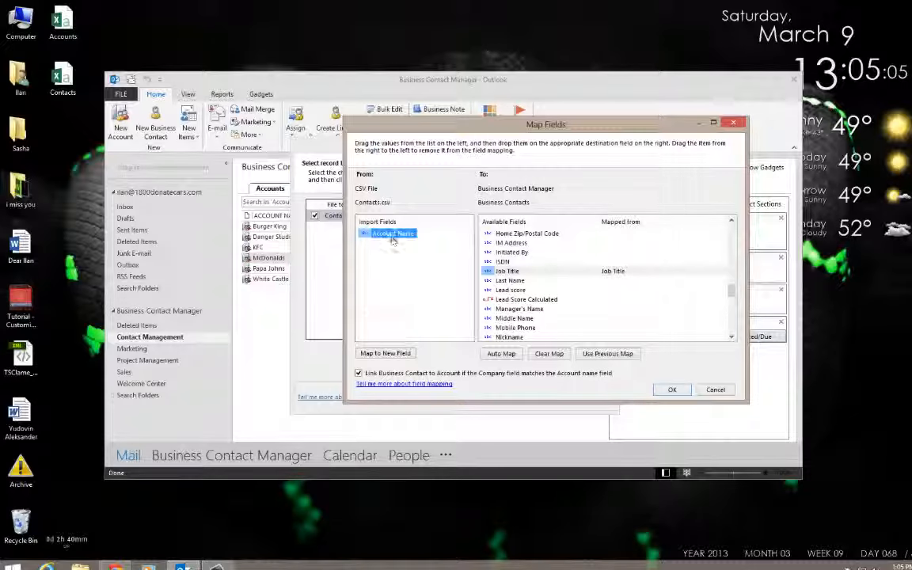
drag(501, 251, 431, 371)
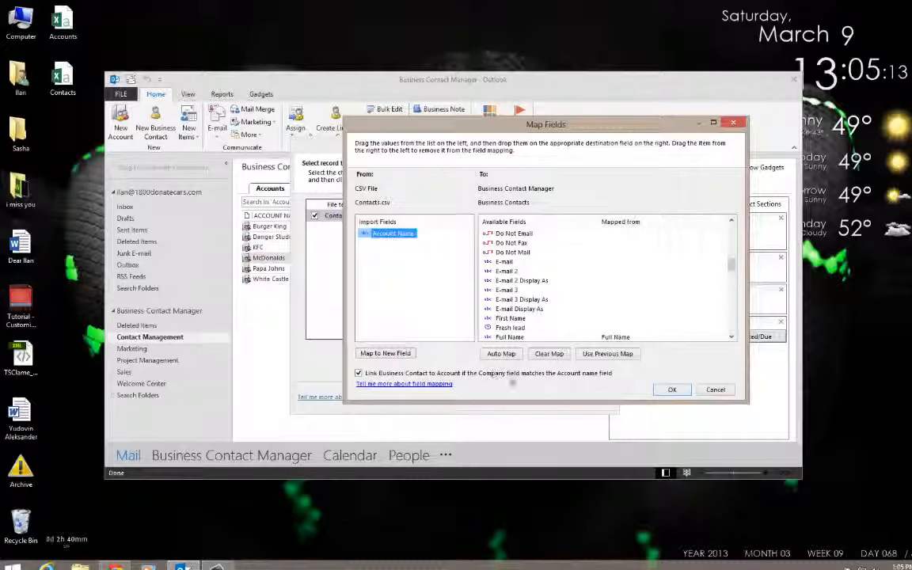
click(523, 271)
scroll(525, 278, up, 4)
scroll(525, 283, down, 2)
scroll(524, 287, up, 2)
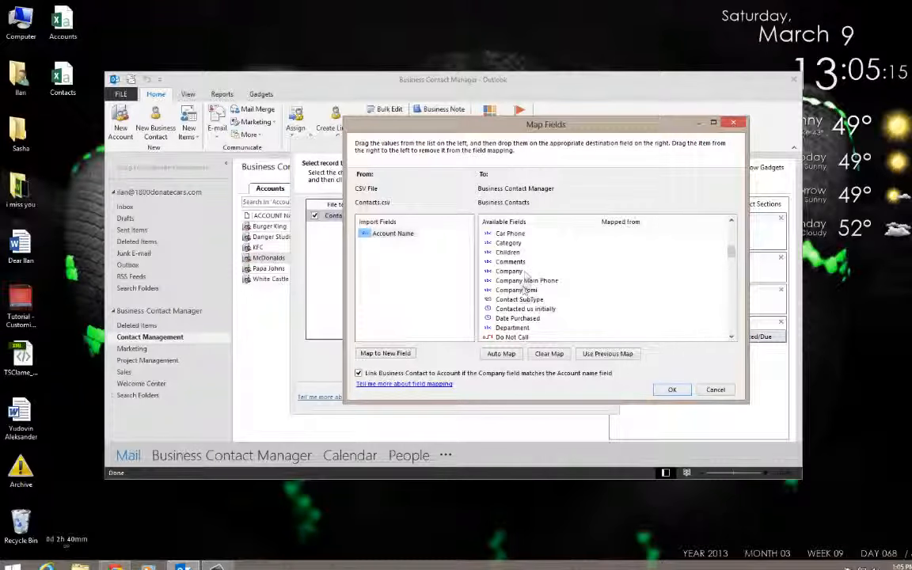
click(504, 273)
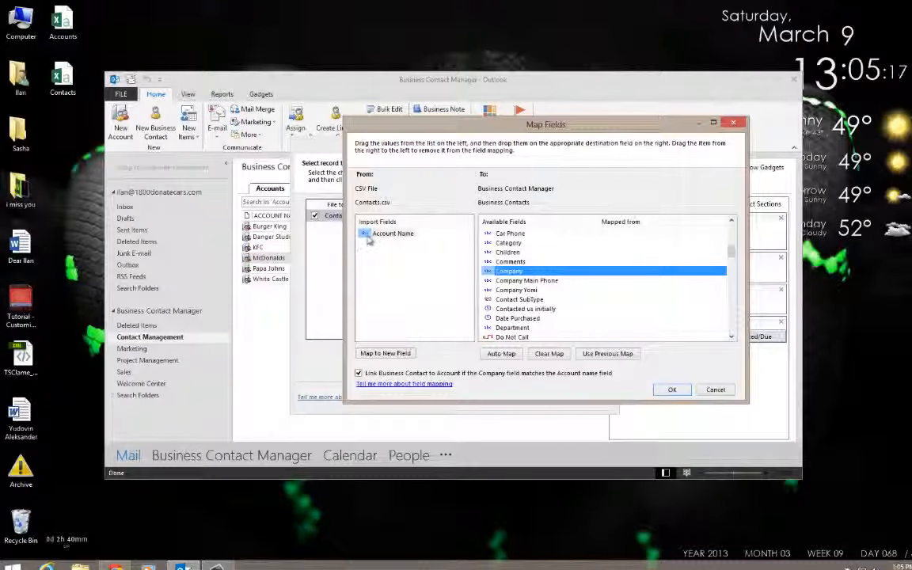
drag(388, 234, 383, 241)
drag(469, 266, 616, 272)
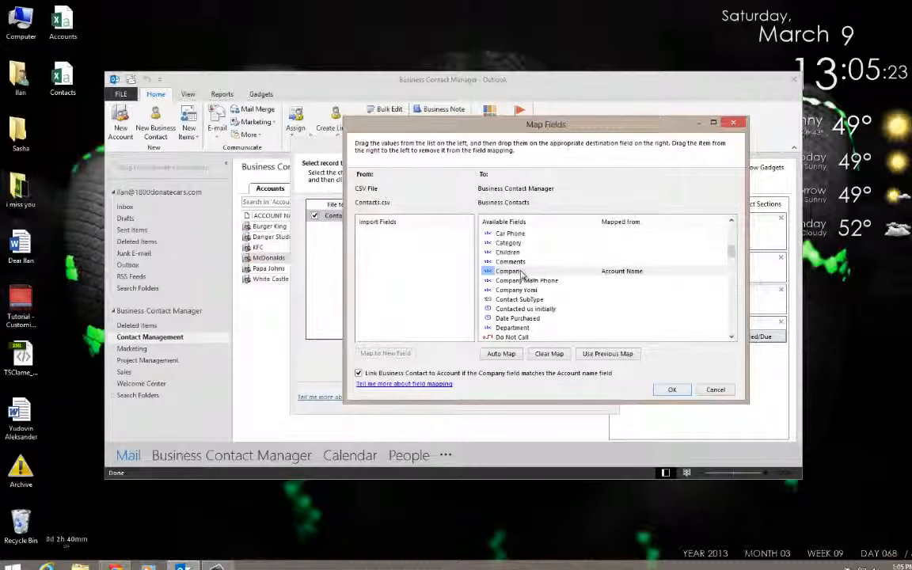
Step: Confirm the field mapping and run the import of Contacts.csv to completion
click(672, 390)
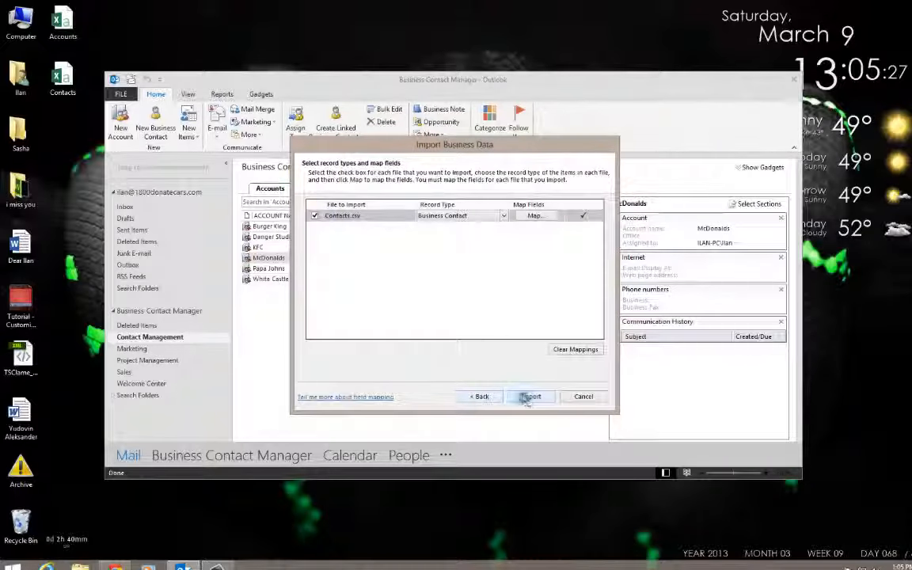
click(526, 396)
click(609, 396)
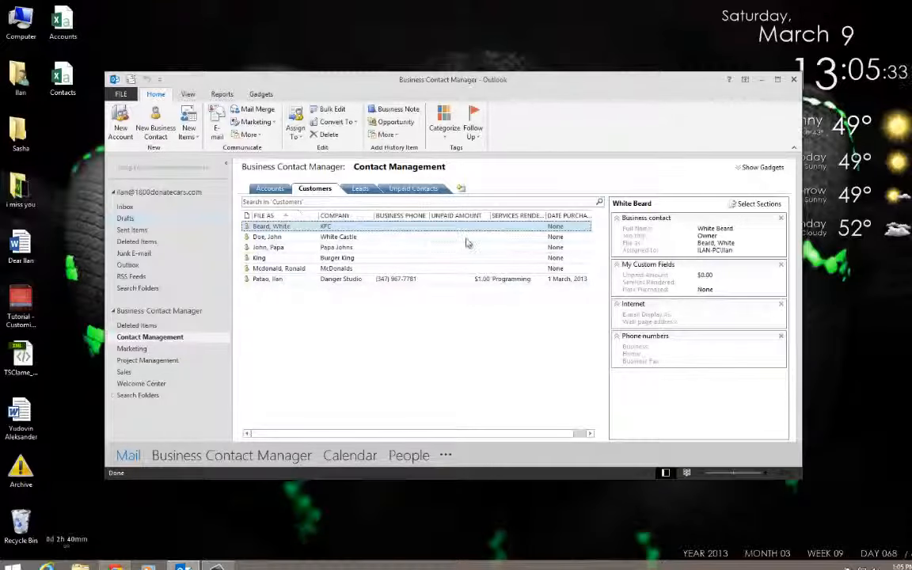
Step: Review the imported business contacts in the Customers list, checking the details of several entries
click(271, 268)
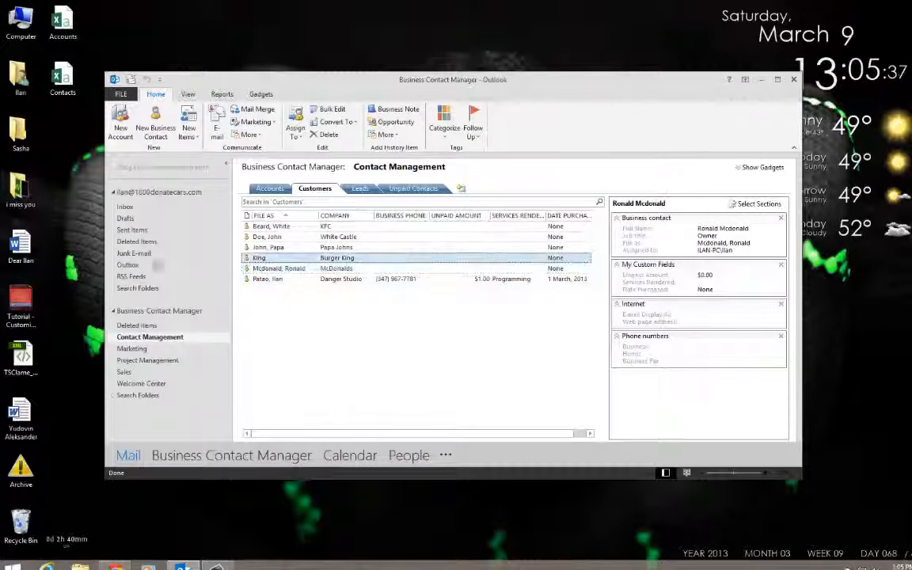
click(277, 248)
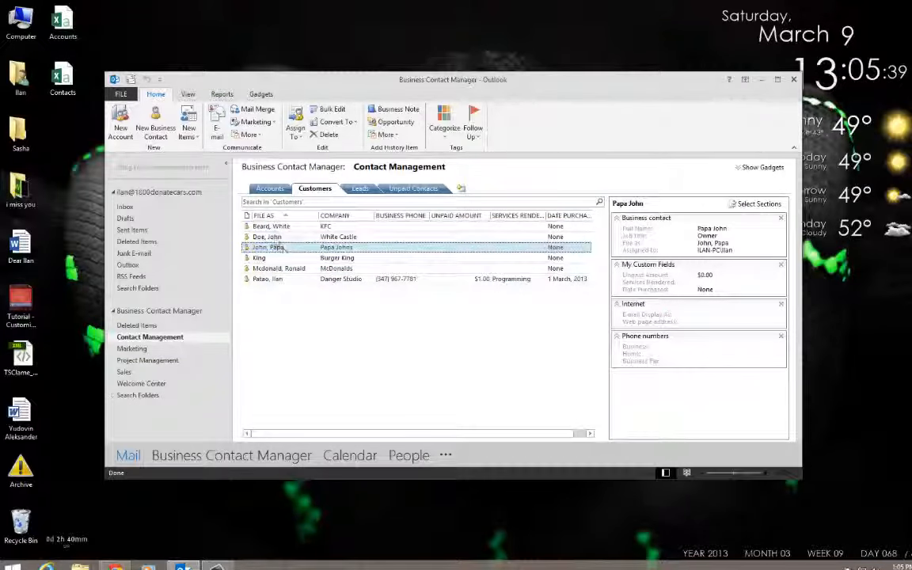
click(294, 237)
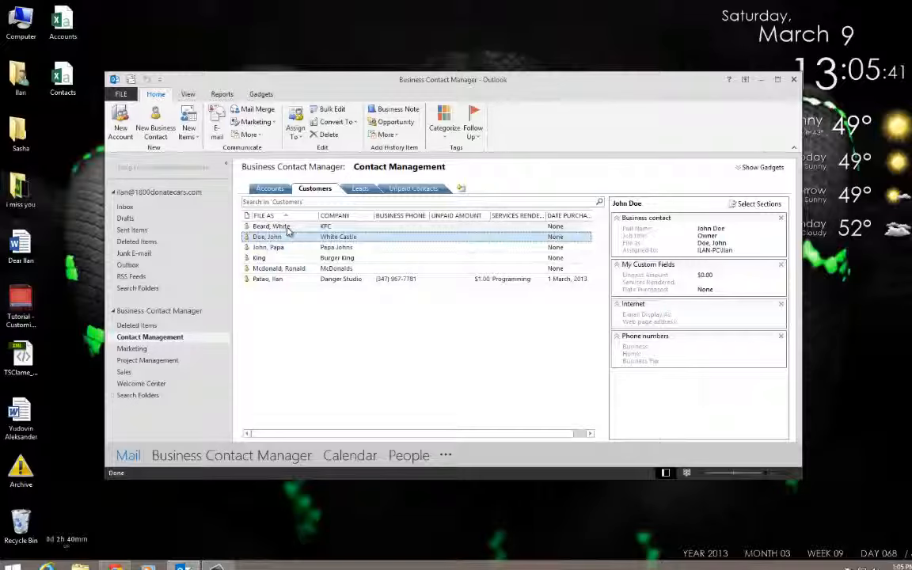
click(288, 227)
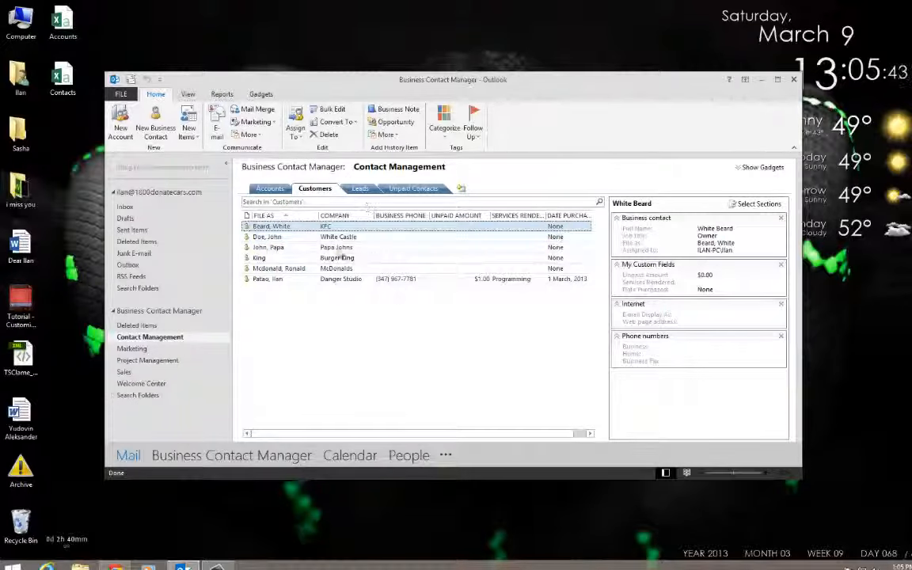
Step: Open the KFC record from the Accounts list, inspect its related contacts, and close it
click(270, 189)
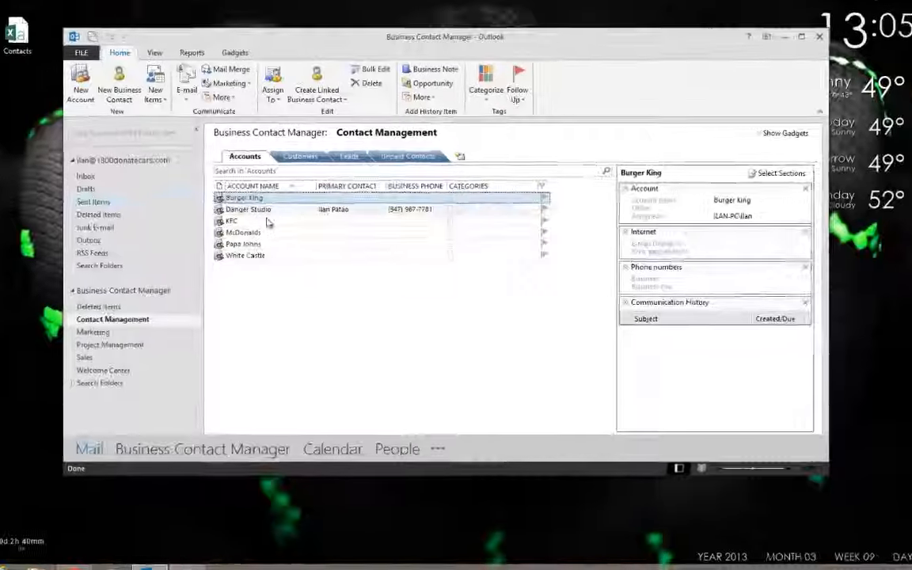
click(283, 247)
double_click(224, 182)
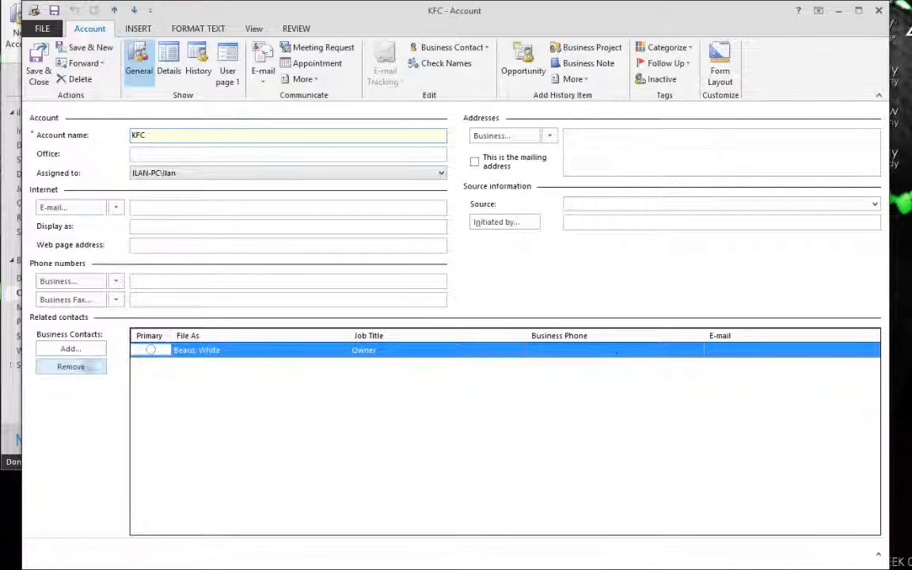
click(877, 11)
Step: Open the Papa Johns account, check the linked account in its related contact's record, and close both records
click(208, 206)
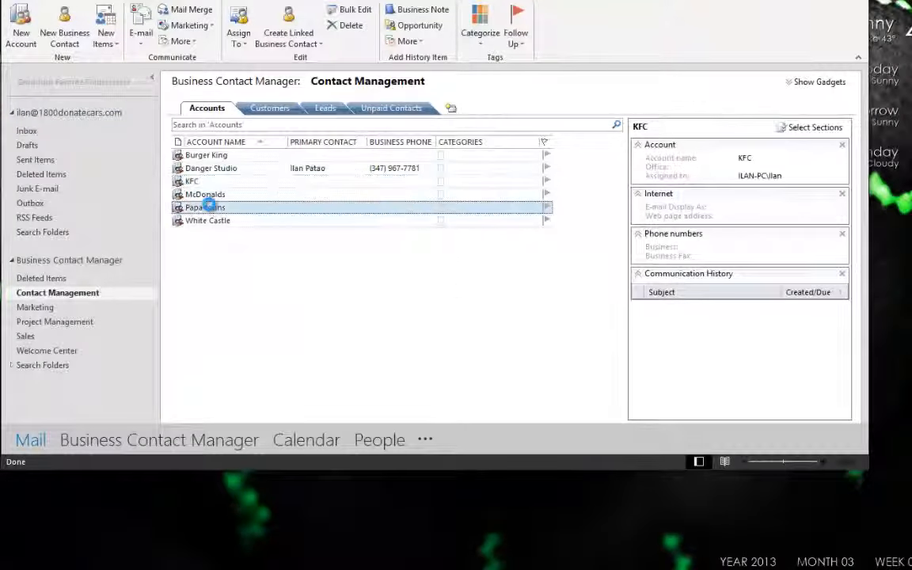
double_click(208, 205)
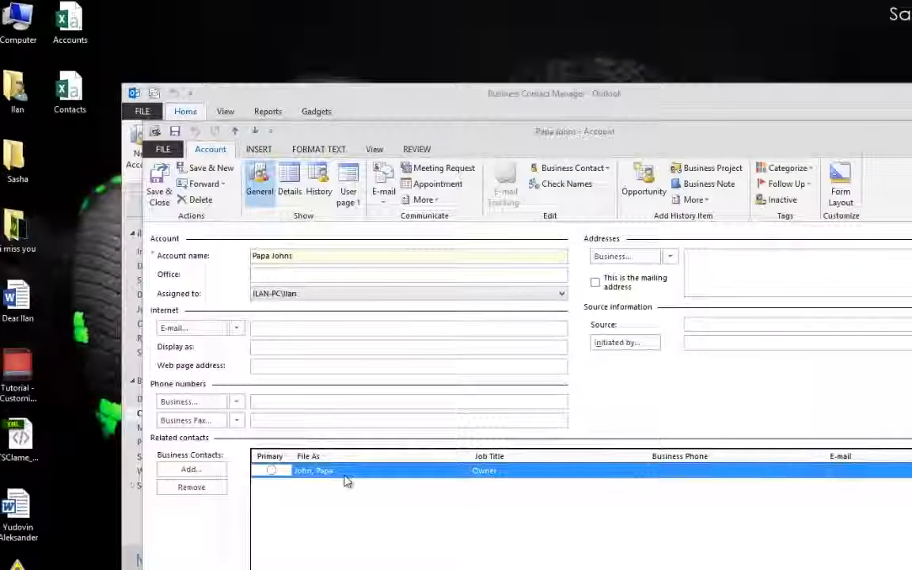
double_click(346, 481)
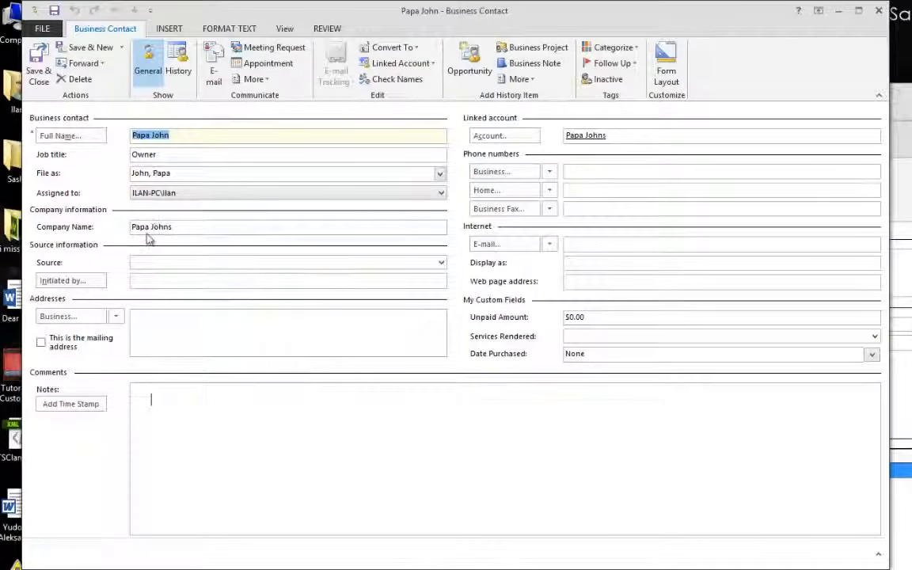
mouse_move(565, 135)
mouse_down()
mouse_move(617, 137)
mouse_move(575, 138)
mouse_up()
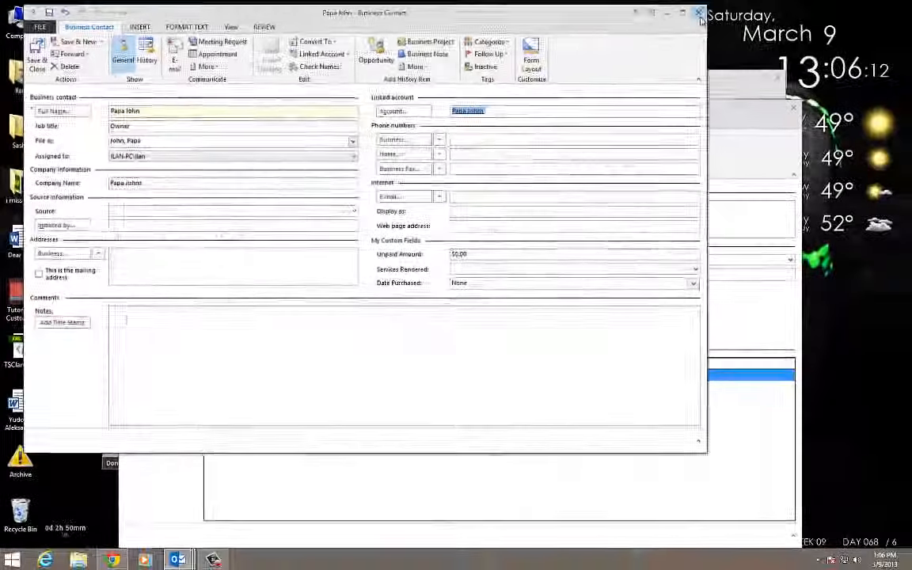
click(879, 11)
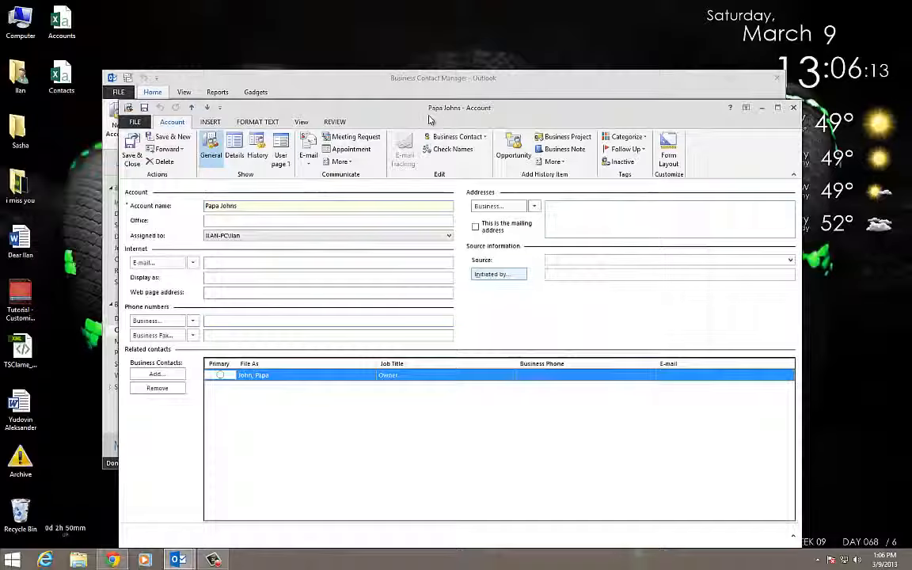
drag(429, 117, 351, 284)
click(716, 275)
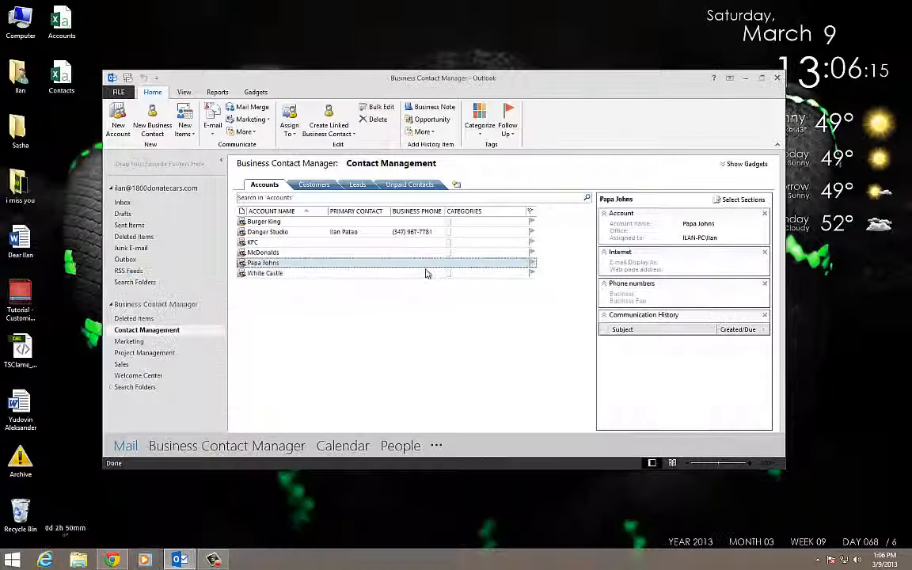
Step: Open the Contacts and Accounts files from the desktop in Excel and compare their Account Name columns side by side
click(62, 79)
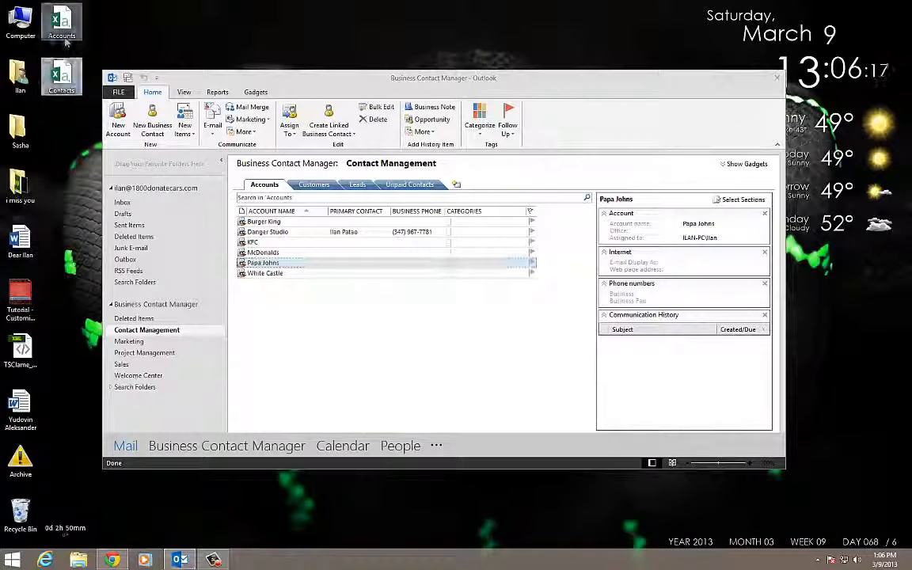
double_click(68, 93)
double_click(69, 32)
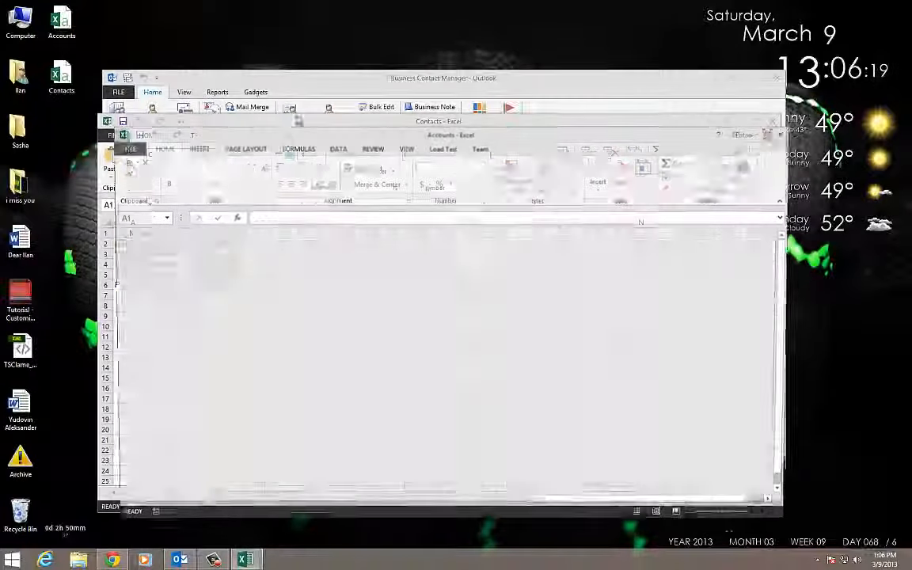
drag(267, 129, 486, 132)
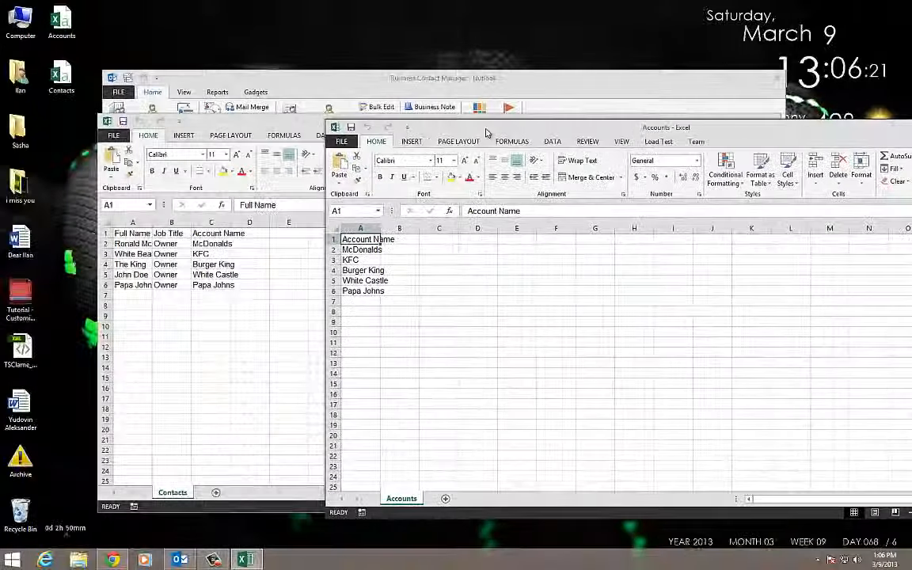
click(369, 226)
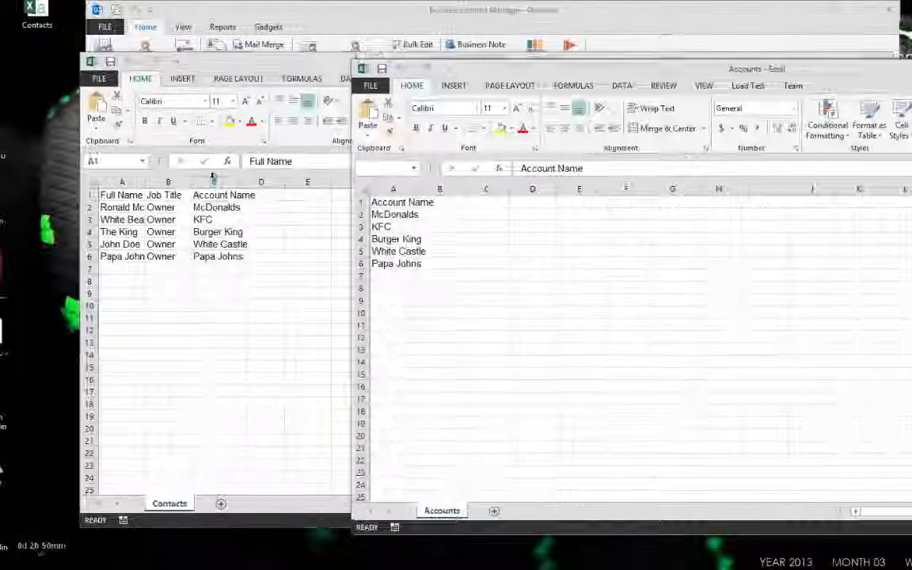
click(212, 182)
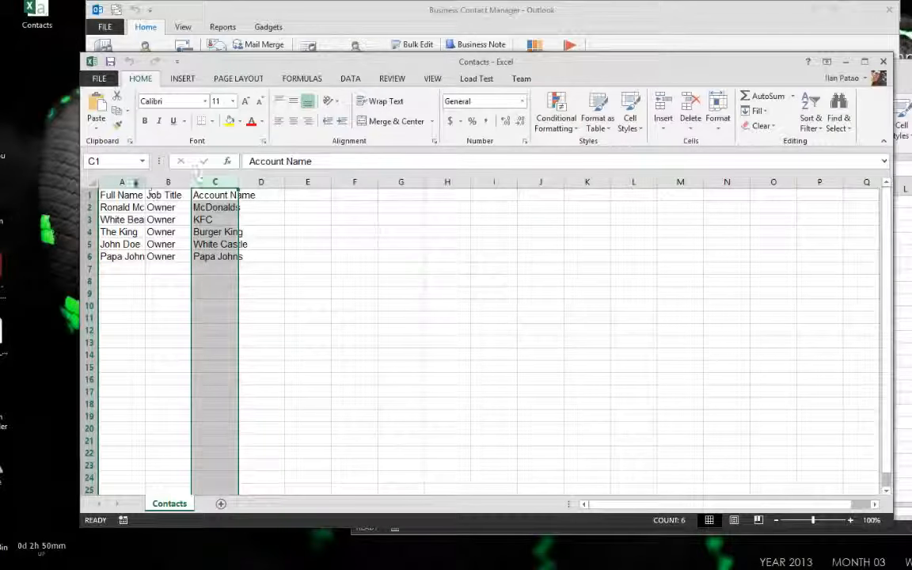
Step: Autofit the columns of the Contacts sheet and check which account name is paired with the contact in row 4
drag(123, 183, 494, 183)
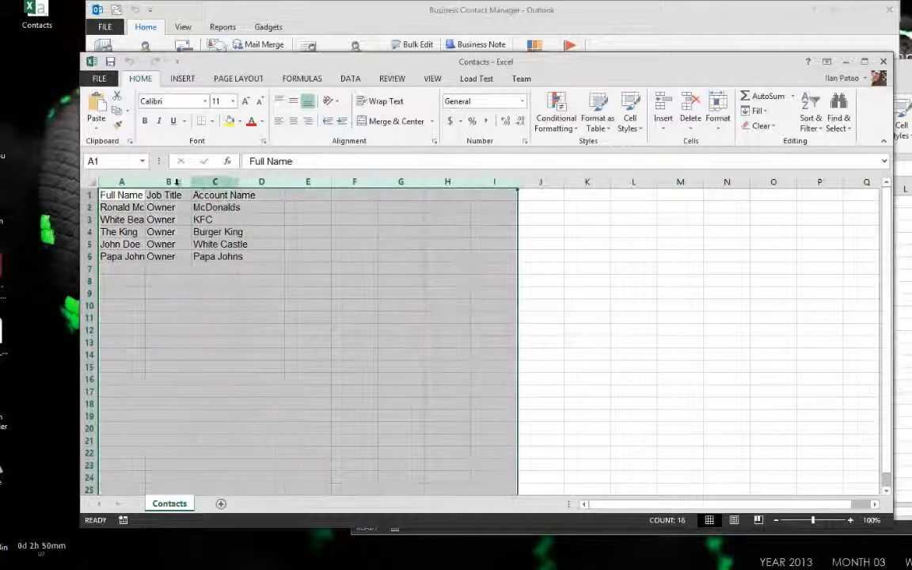
double_click(190, 183)
click(155, 228)
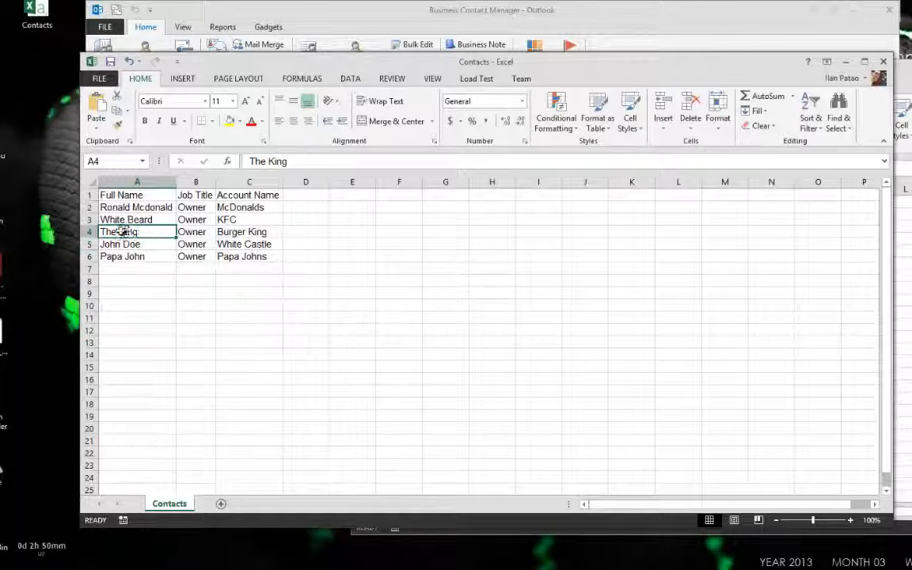
click(258, 232)
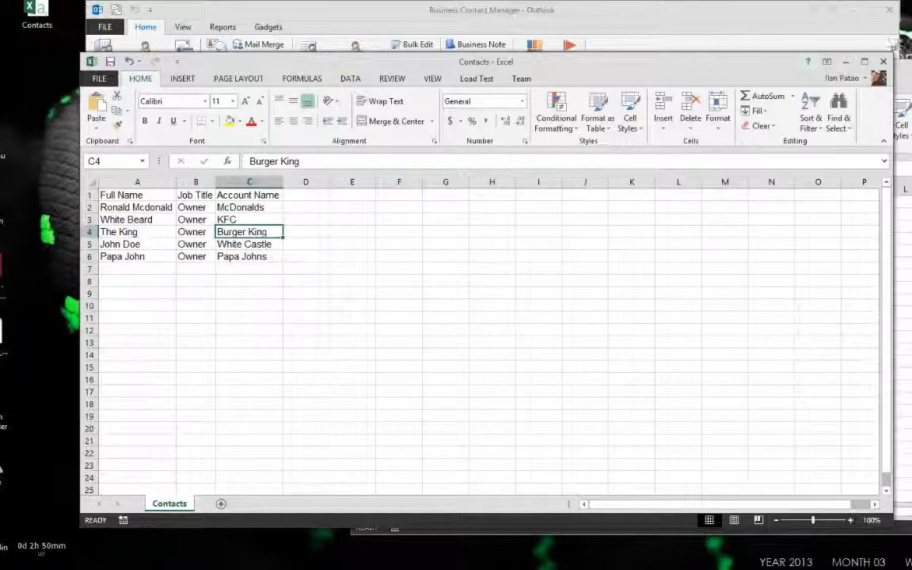
Step: Close the Contacts workbook without saving its changes, and close the Accounts workbook
click(882, 64)
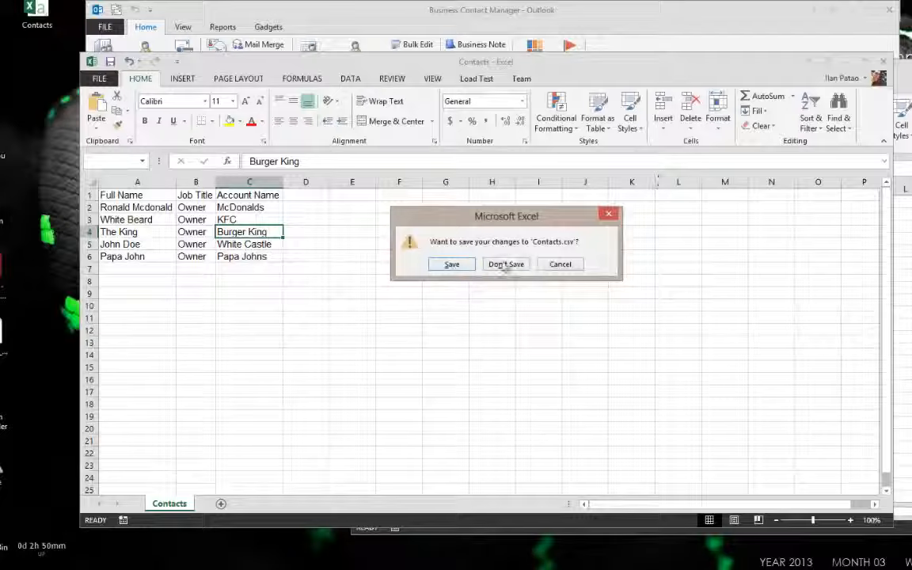
click(505, 264)
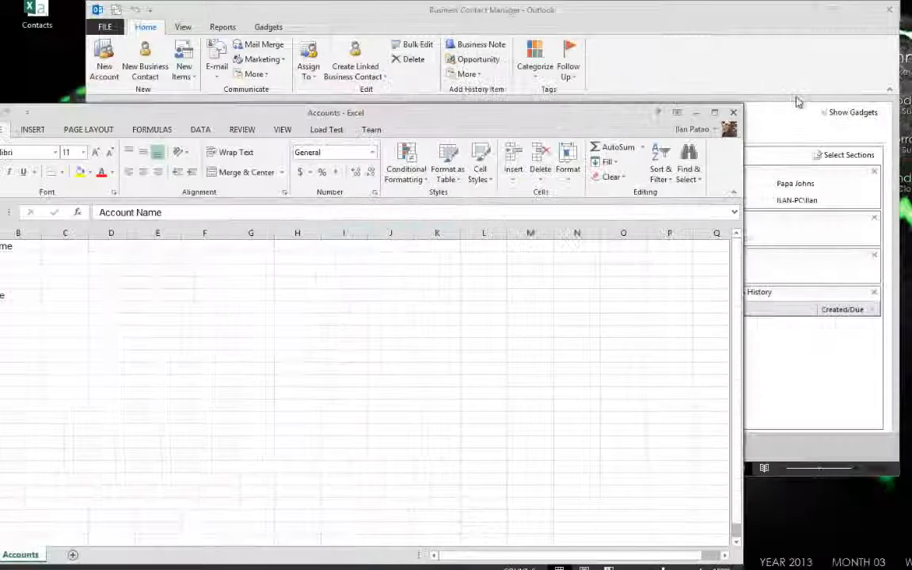
click(734, 113)
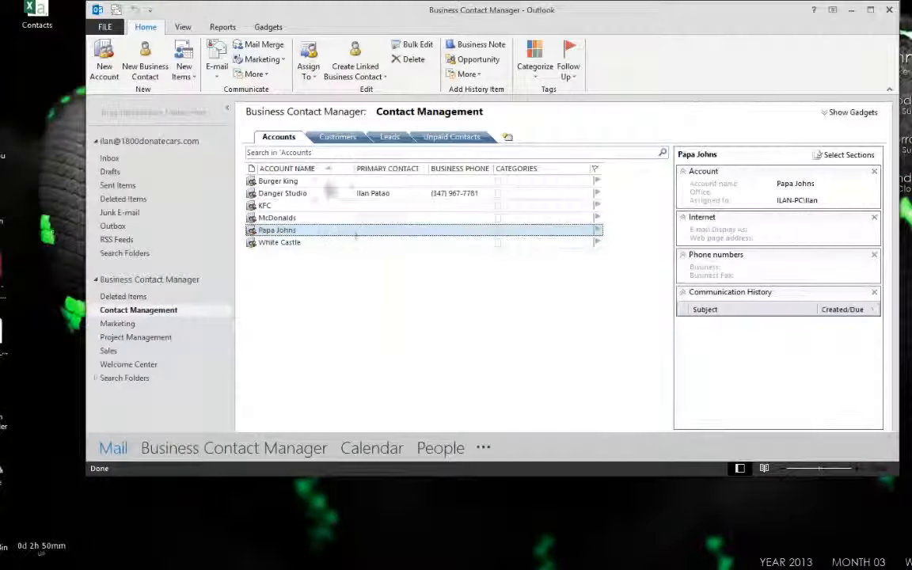
Step: Set the related contact as primary in the Burger King, KFC and McDonalds accounts, saving and closing each record
click(314, 218)
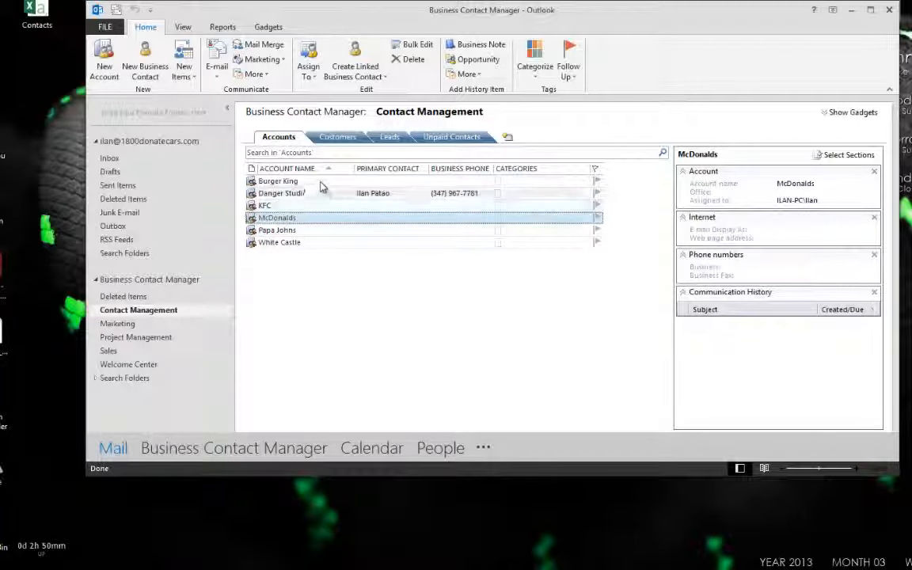
double_click(289, 182)
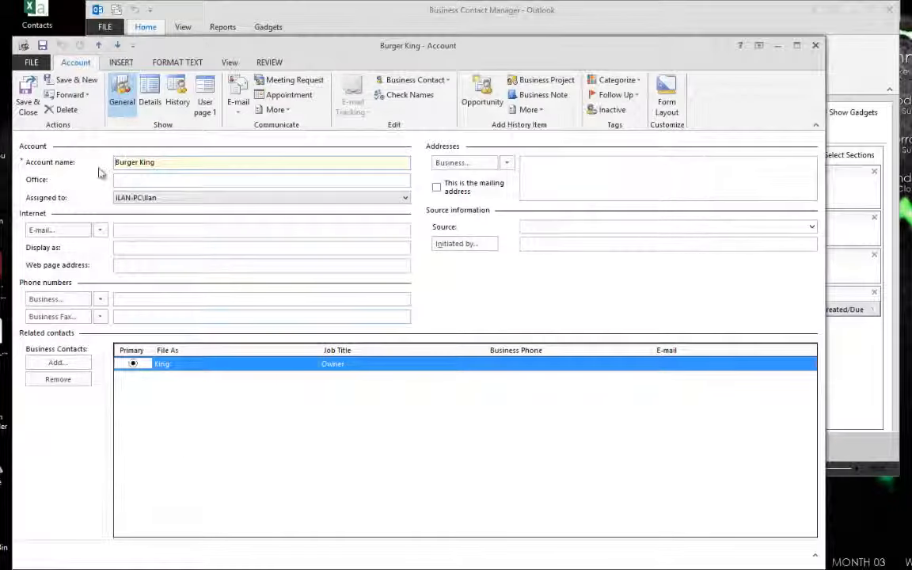
click(27, 102)
click(289, 205)
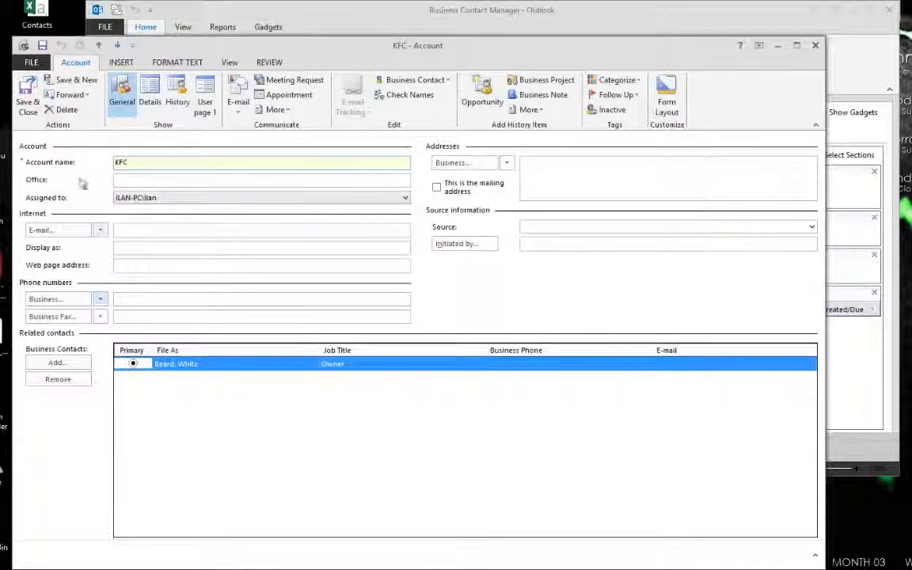
click(27, 101)
click(324, 217)
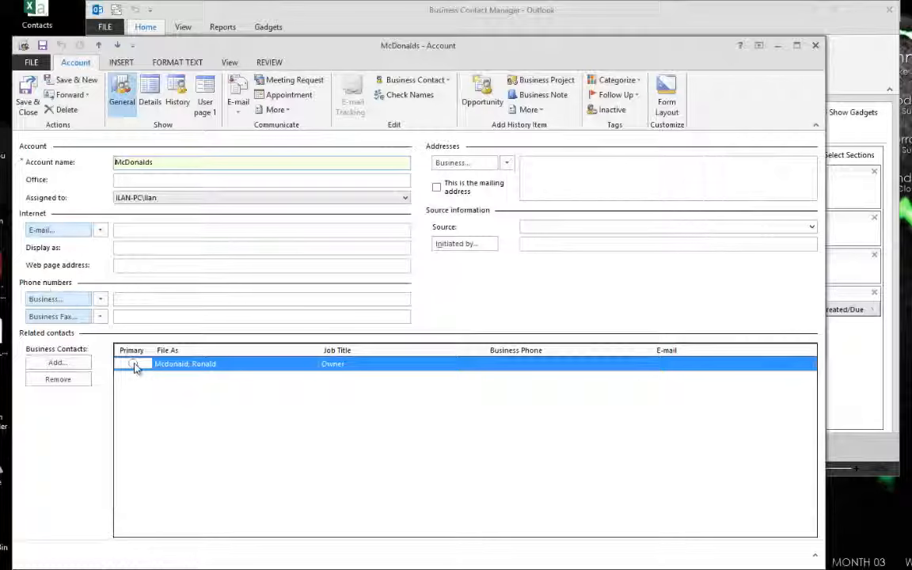
click(27, 97)
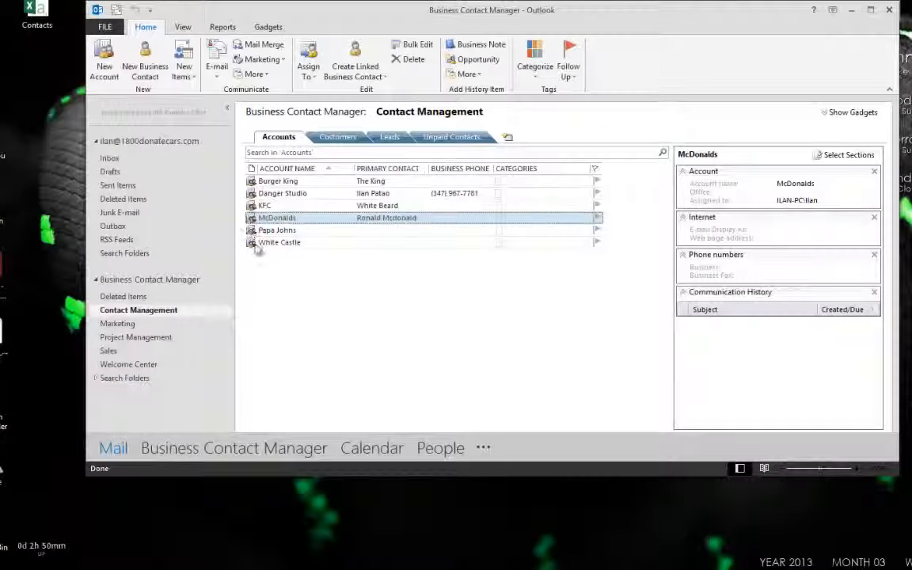
Step: Make the related contact primary in the Papa Johns and White Castle accounts, saving and closing each record
double_click(234, 230)
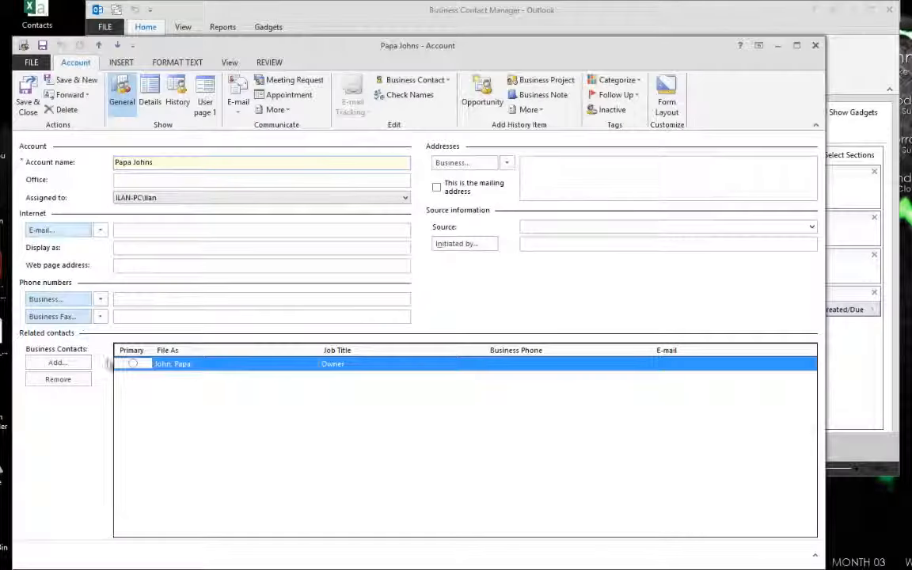
click(133, 363)
click(28, 97)
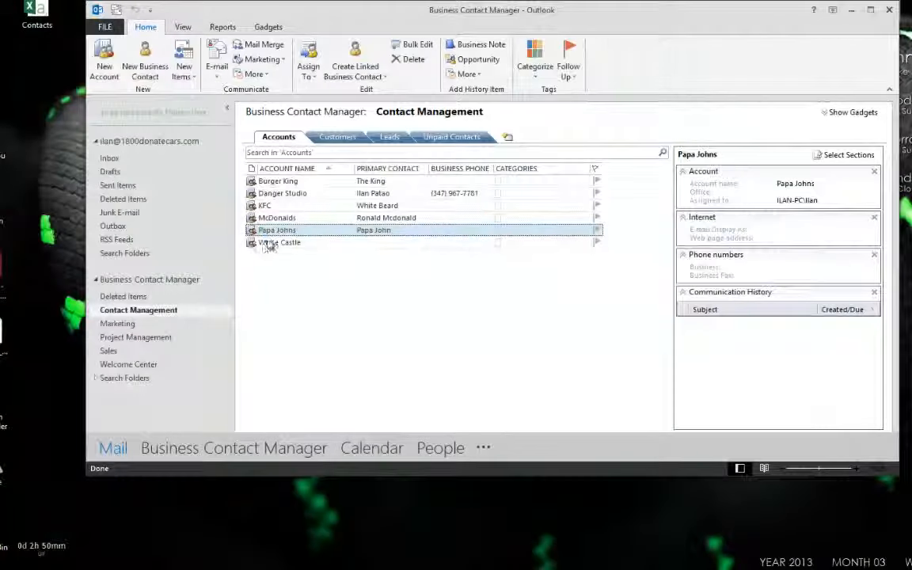
double_click(255, 240)
click(133, 363)
click(28, 96)
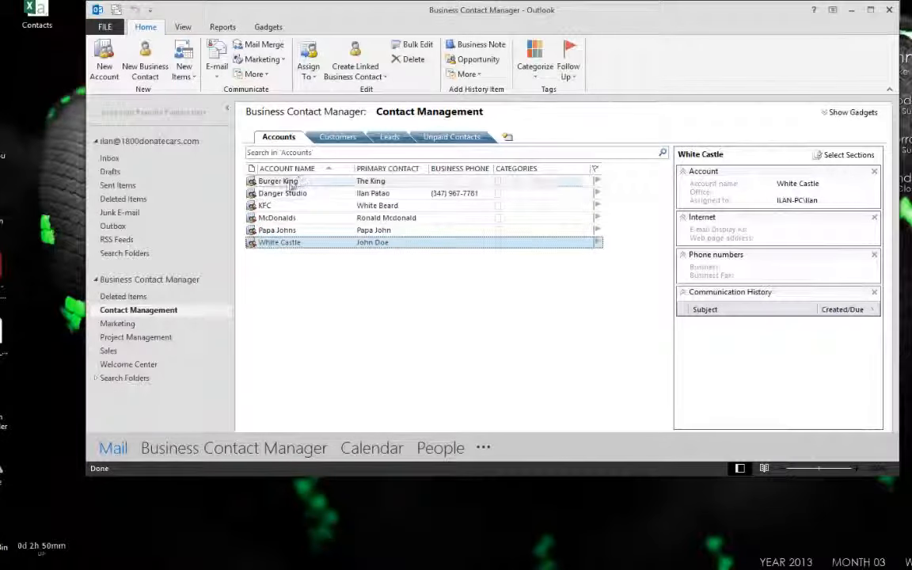
Step: Check the company linked to each contact in the Customers list, and return to the Accounts list
click(339, 180)
click(333, 137)
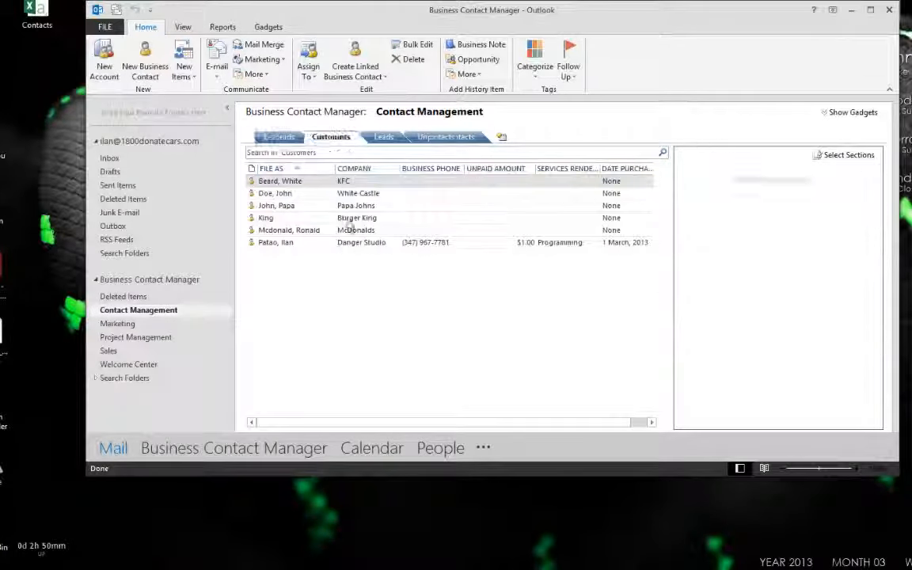
click(281, 137)
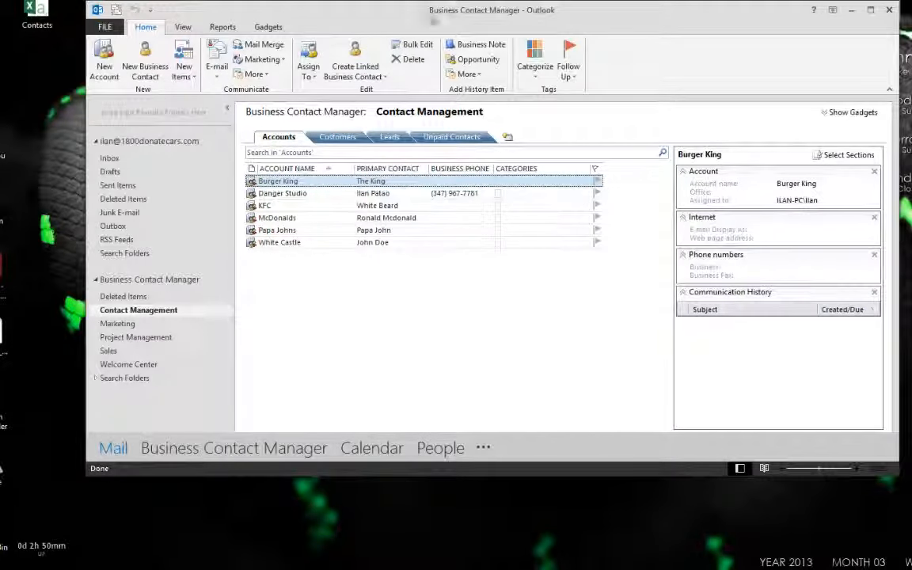
Step: Start an export of the Business Contact Manager data to a file
click(96, 27)
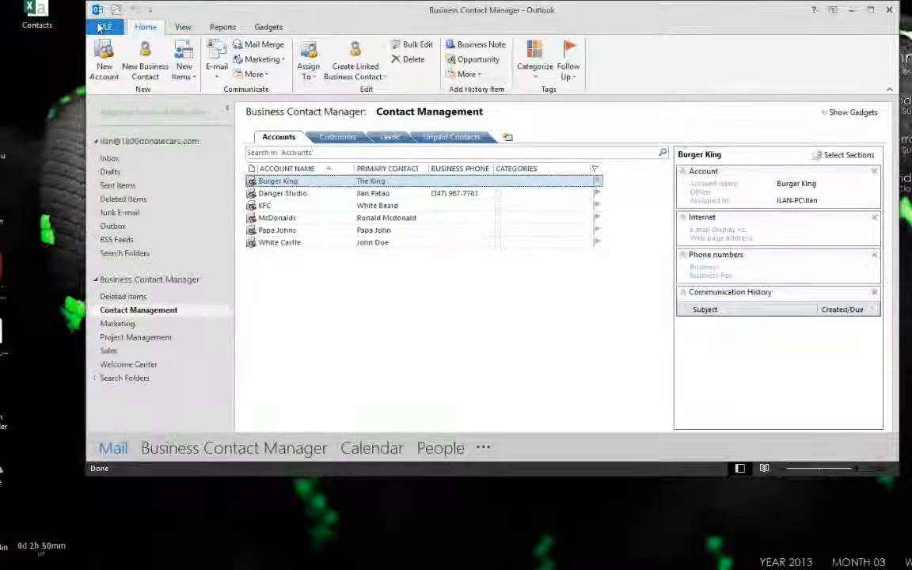
click(135, 293)
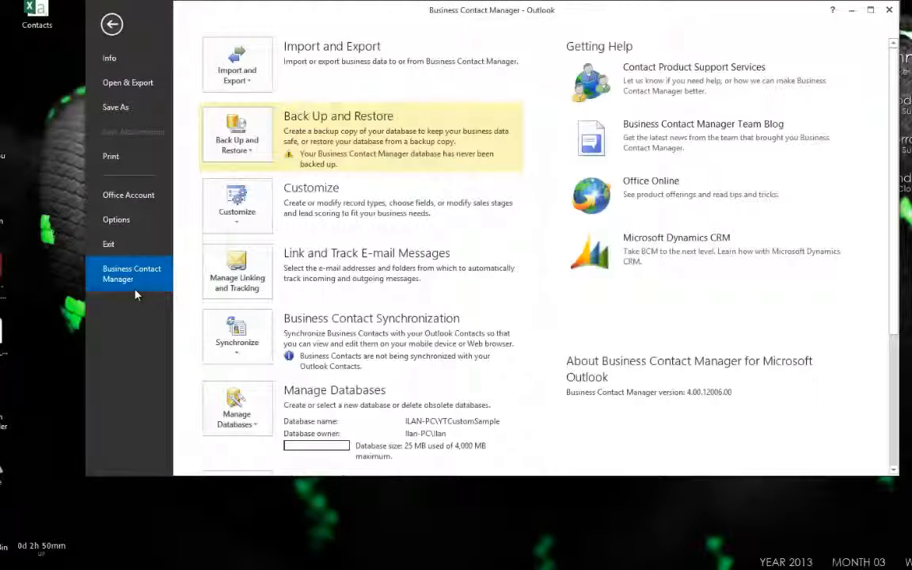
click(244, 73)
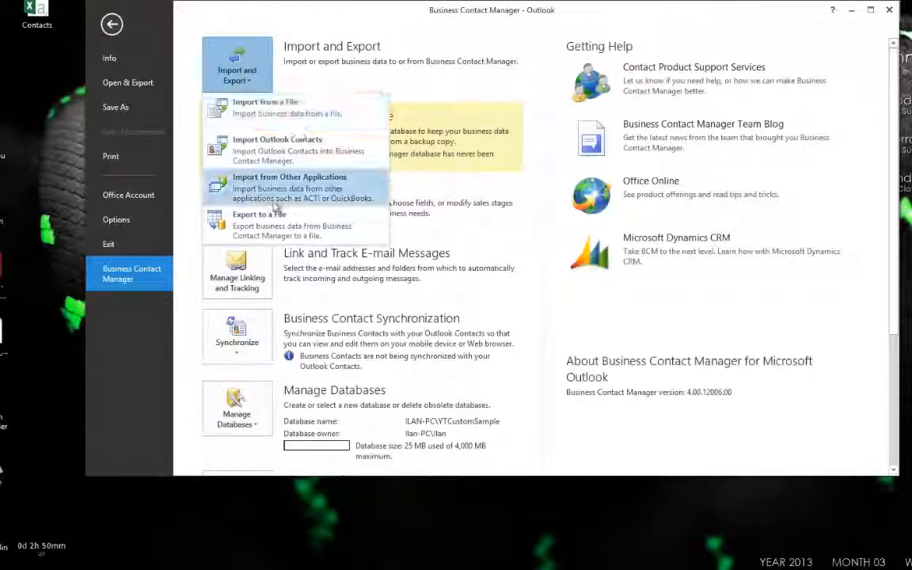
click(261, 224)
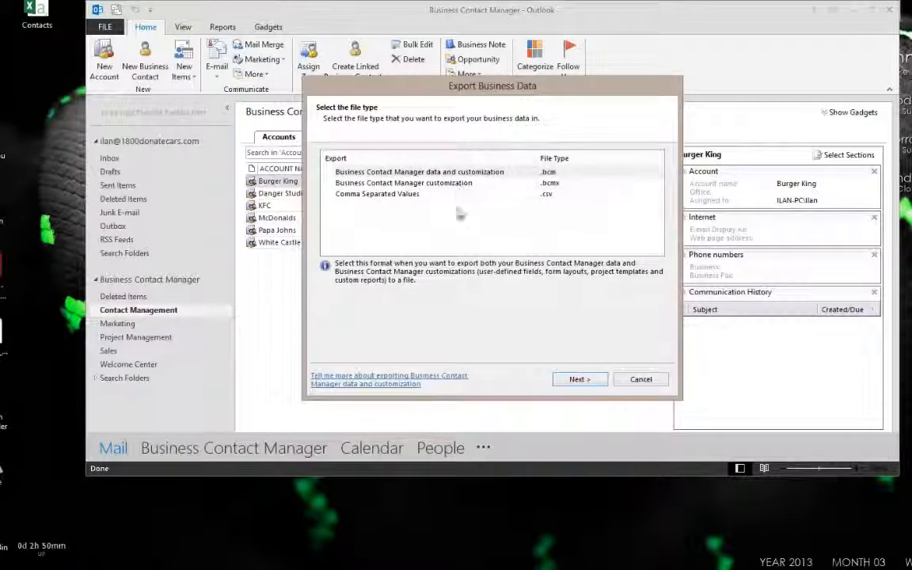
Step: Compare the descriptions of the .csv, .bcmx and .bcm export file types, and cancel the export
click(372, 184)
click(373, 193)
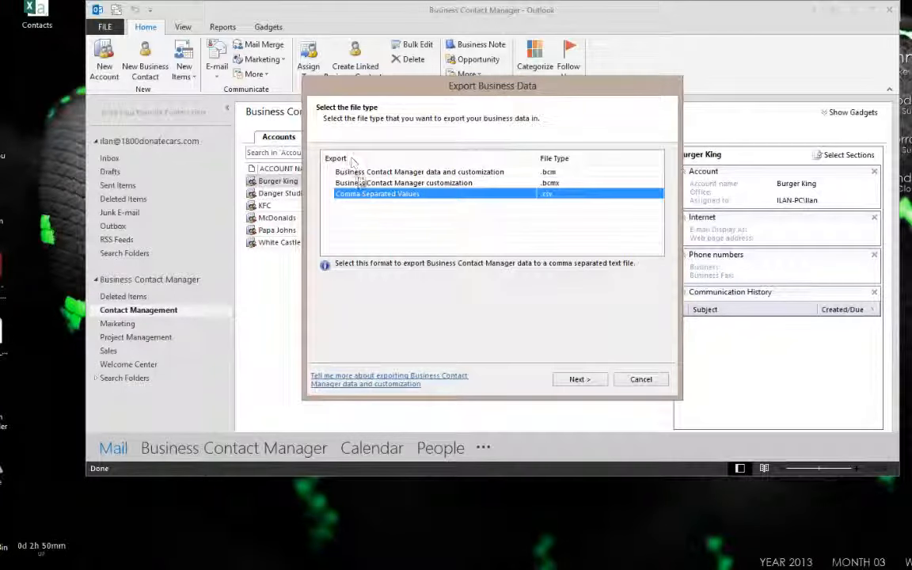
click(445, 185)
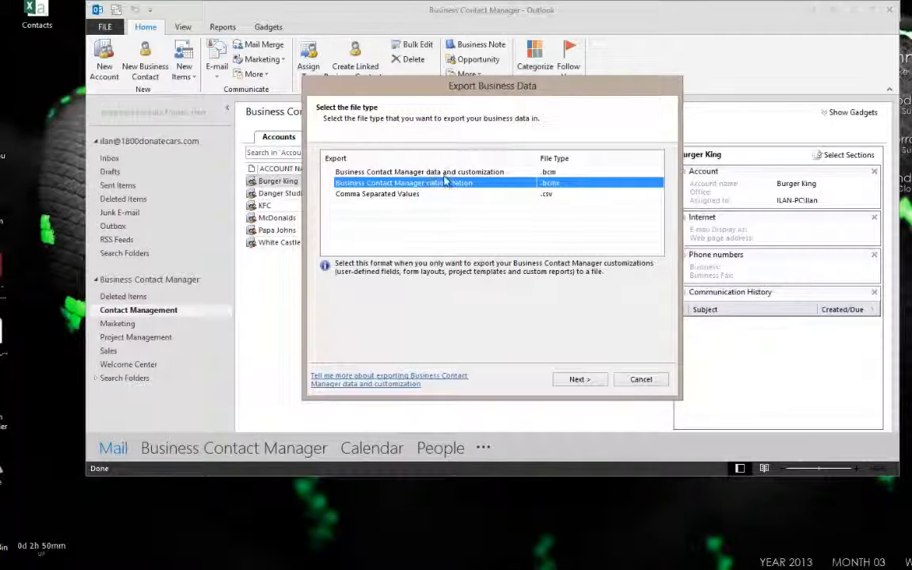
click(398, 171)
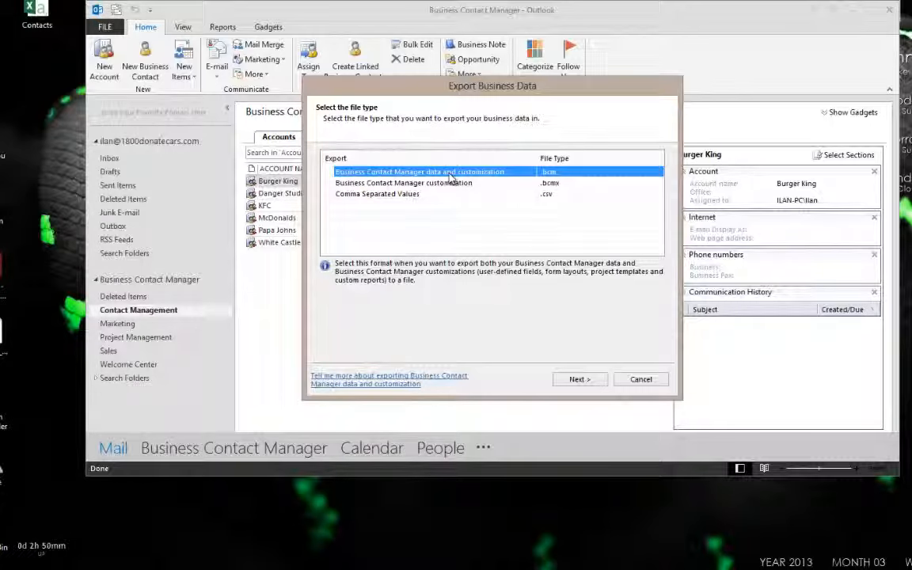
key(Down)
key(Down)
key(Up)
key(Up)
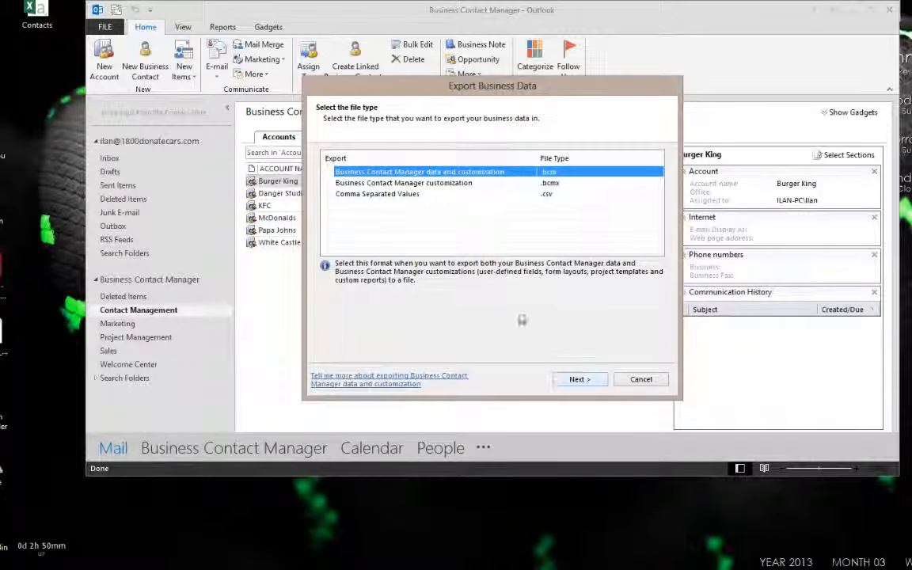
click(645, 380)
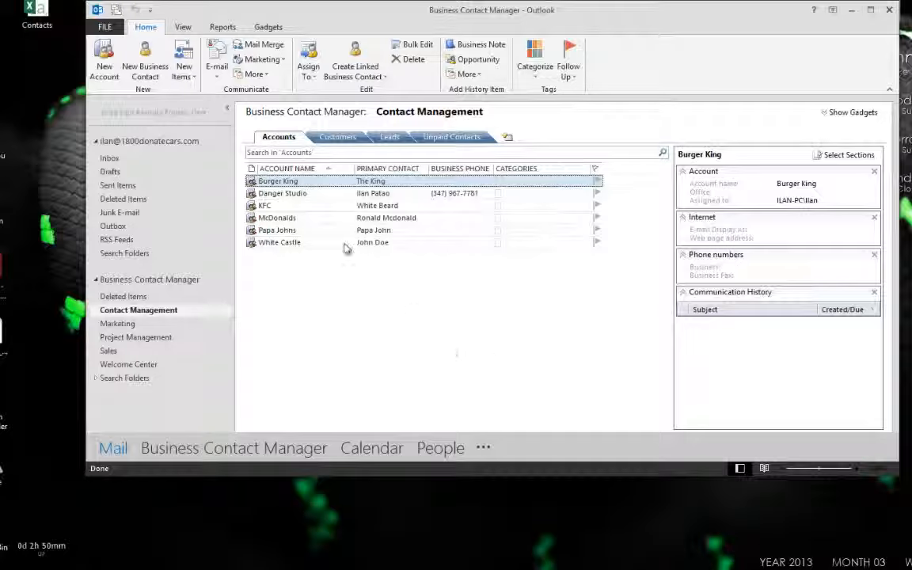
Step: View the Customers list once more and go back to the Accounts list
click(323, 138)
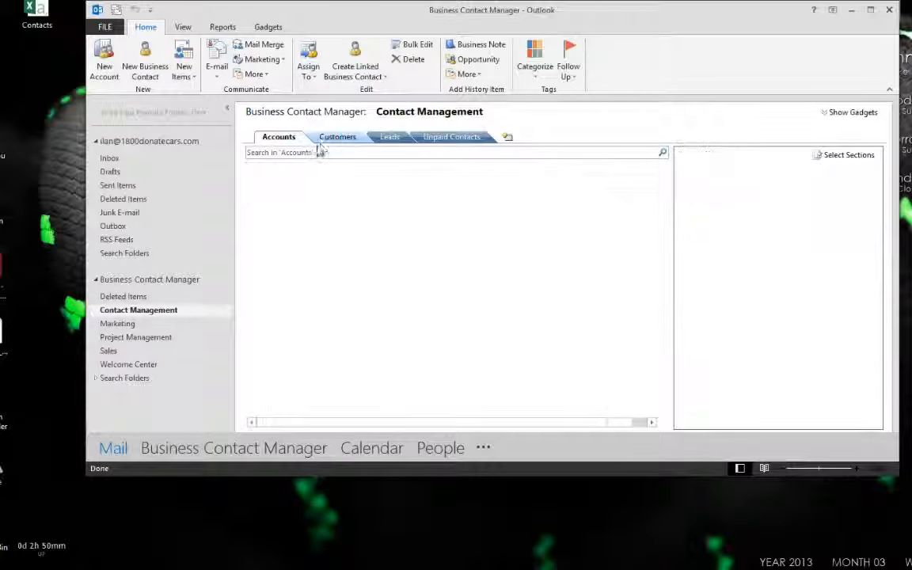
click(280, 138)
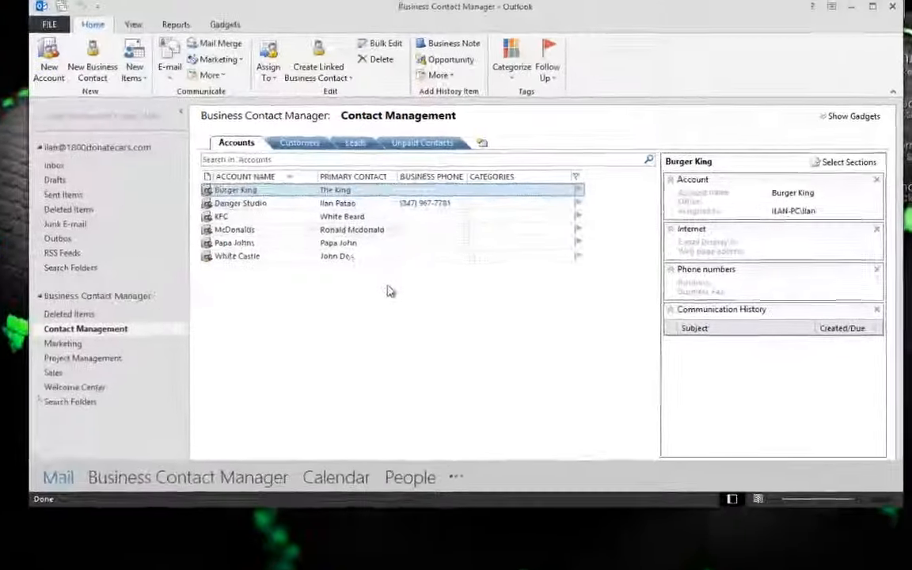